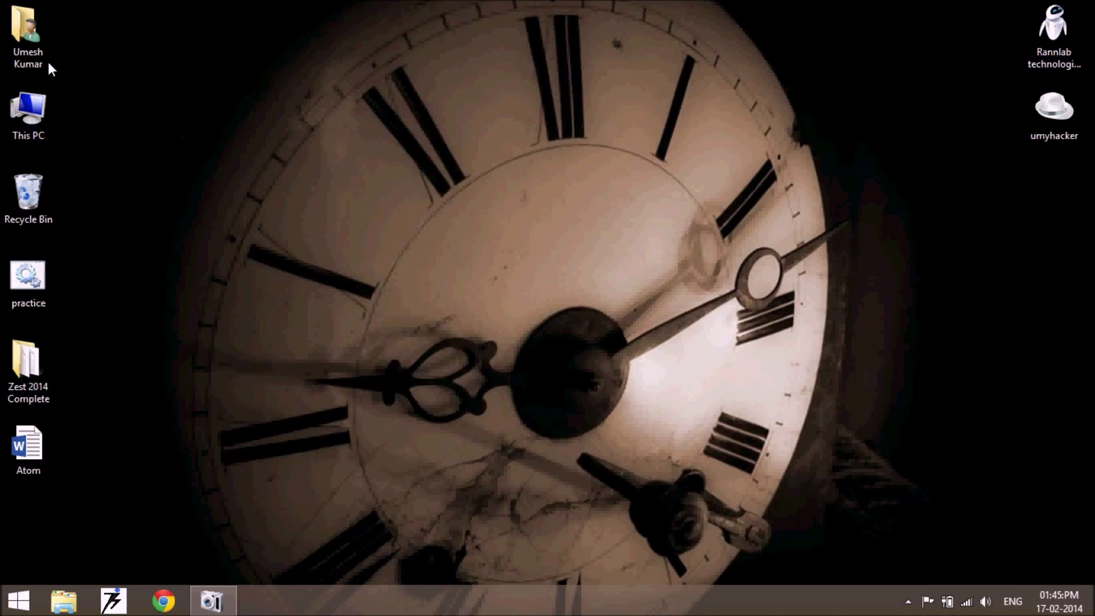
- Open This PC to list the drives, including PENDRIVE (I:) with 7.44 GB free
double_click(37, 111)
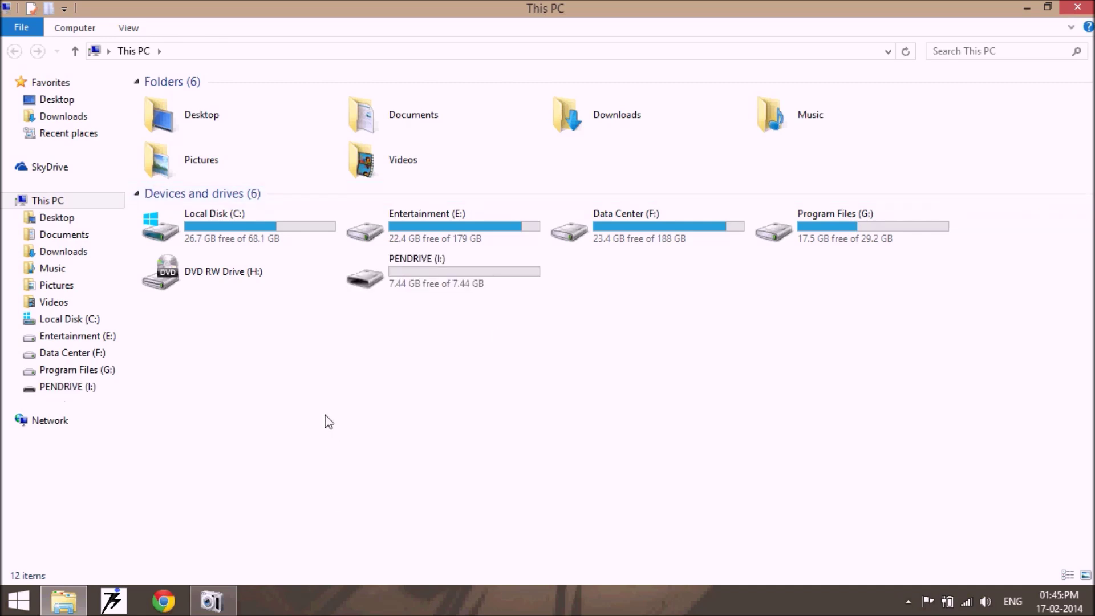
- Select the PENDRIVE (I:) drive and bring up its context menu
left_click(422, 273)
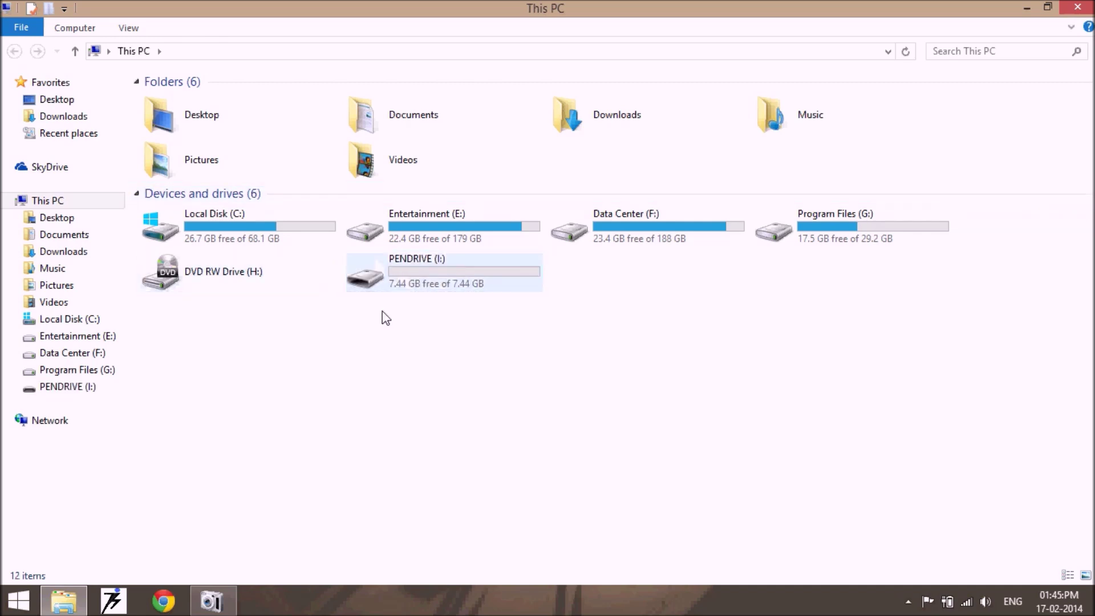
double_click(415, 274)
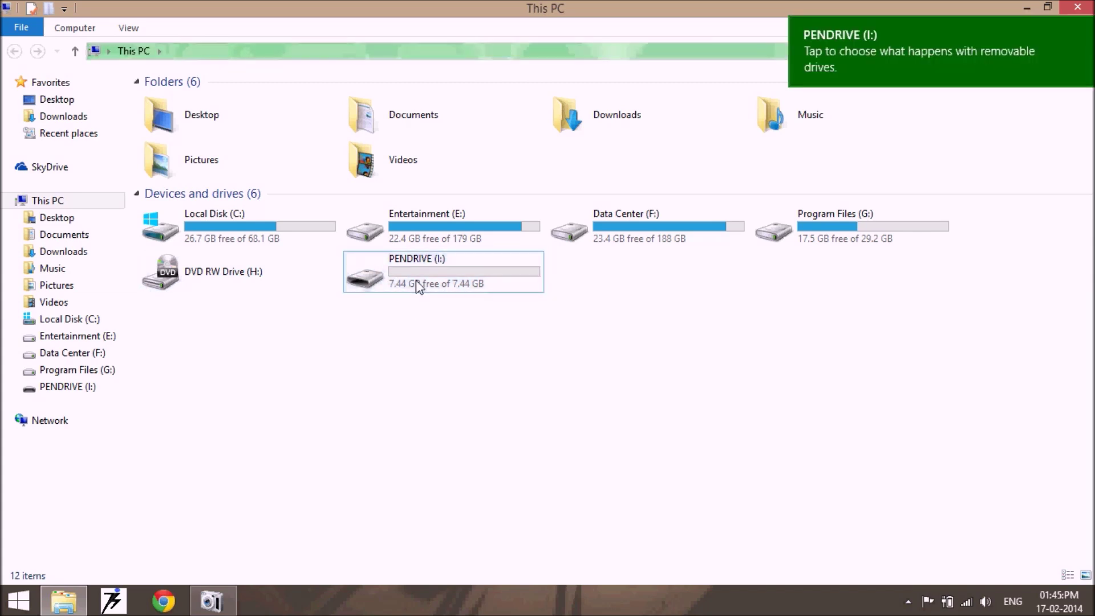
left_click(446, 282)
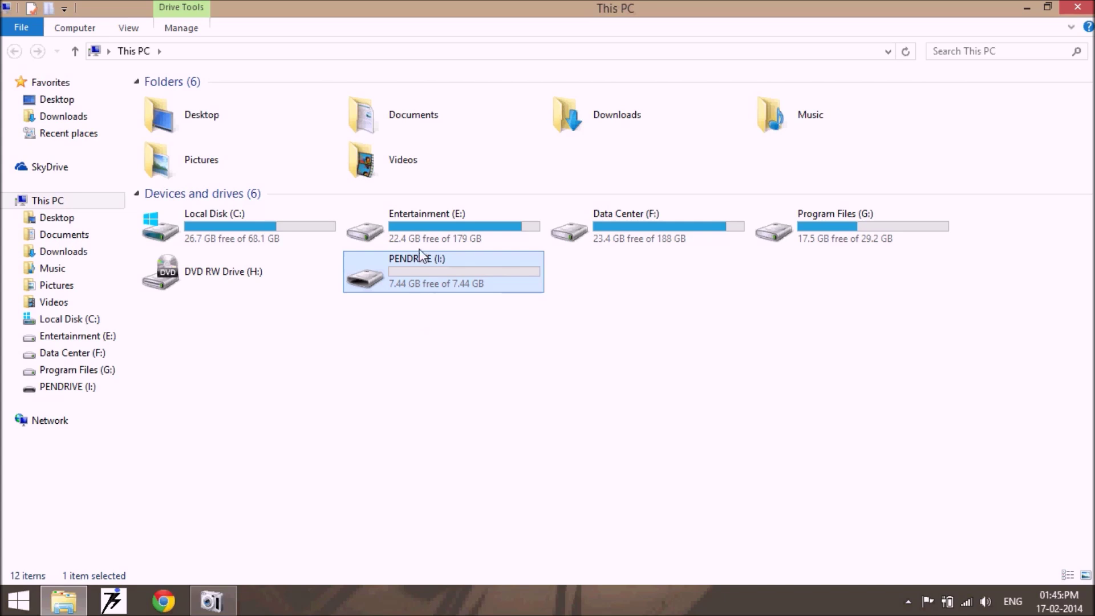
right_click(416, 266)
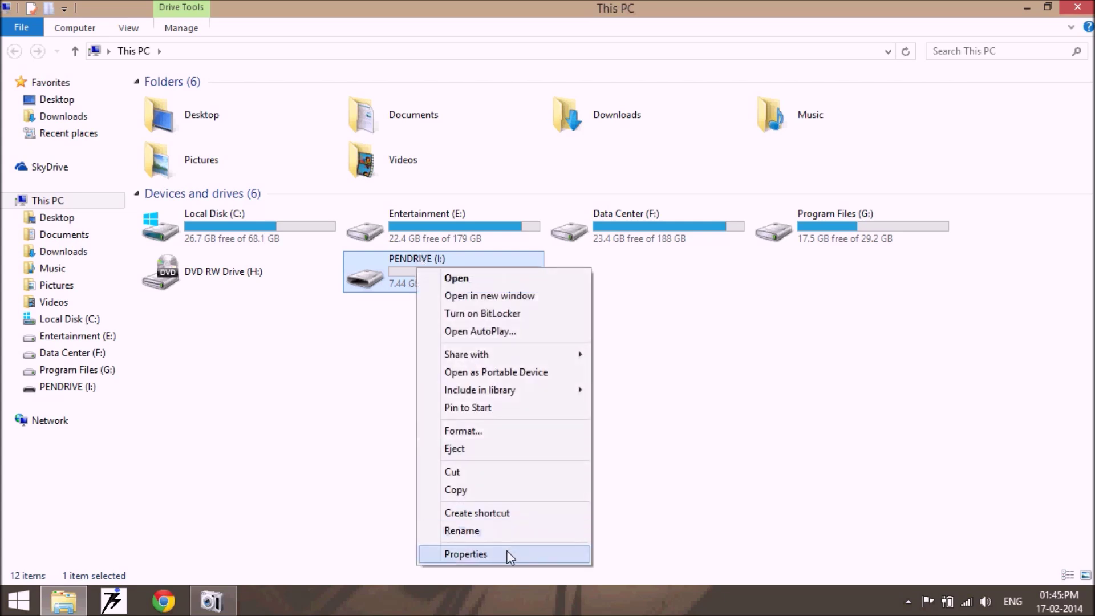
- Open PENDRIVE (I:) Properties on the ReadyBoost tab and choose to dedicate the device to ReadyBoost
left_click(507, 554)
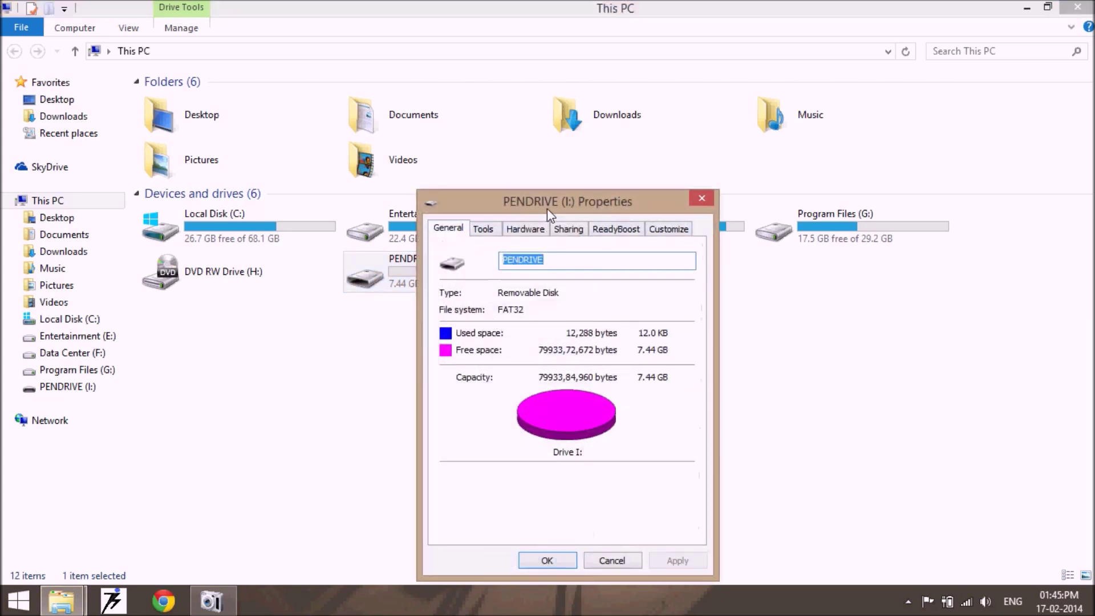
left_click_drag(549, 207, 729, 115)
left_click(785, 137)
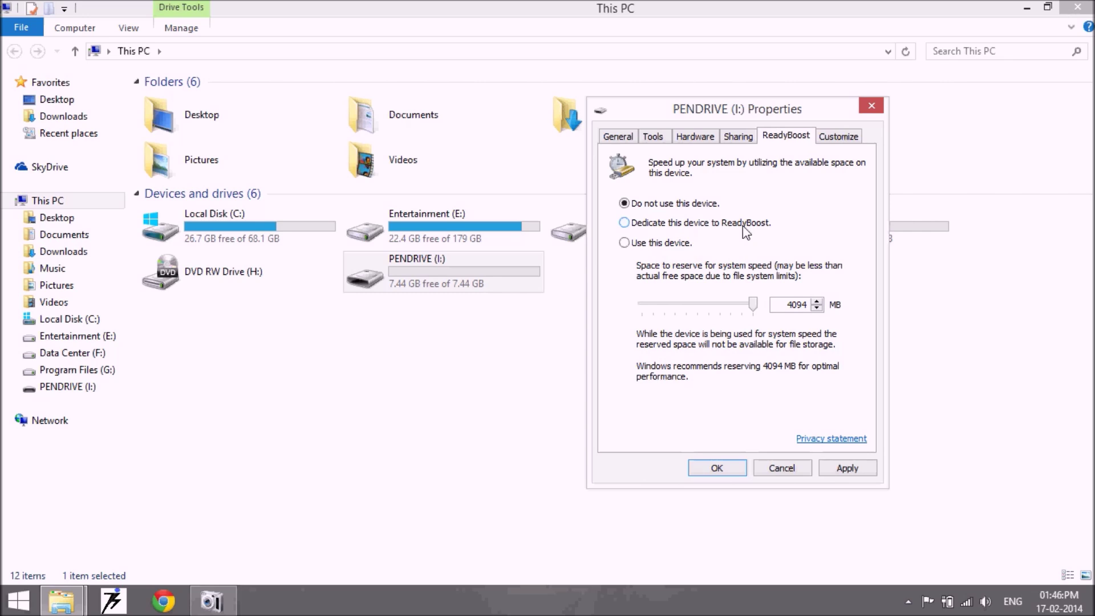
left_click(744, 224)
- Apply the dedicated ReadyBoost setting with 4094 MB reserved and close the properties
left_click(848, 470)
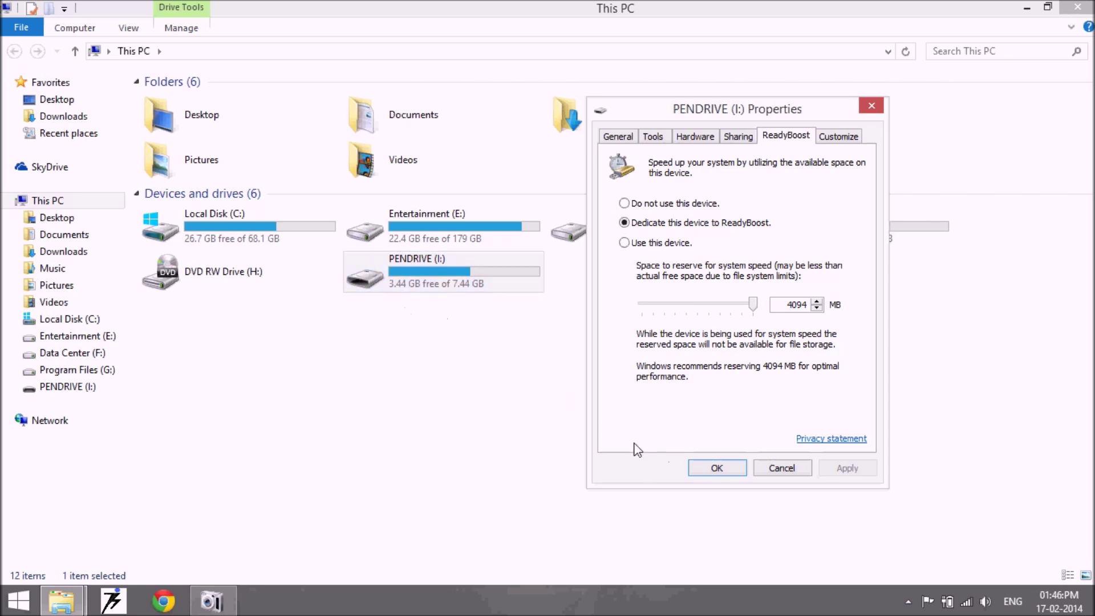
left_click(701, 469)
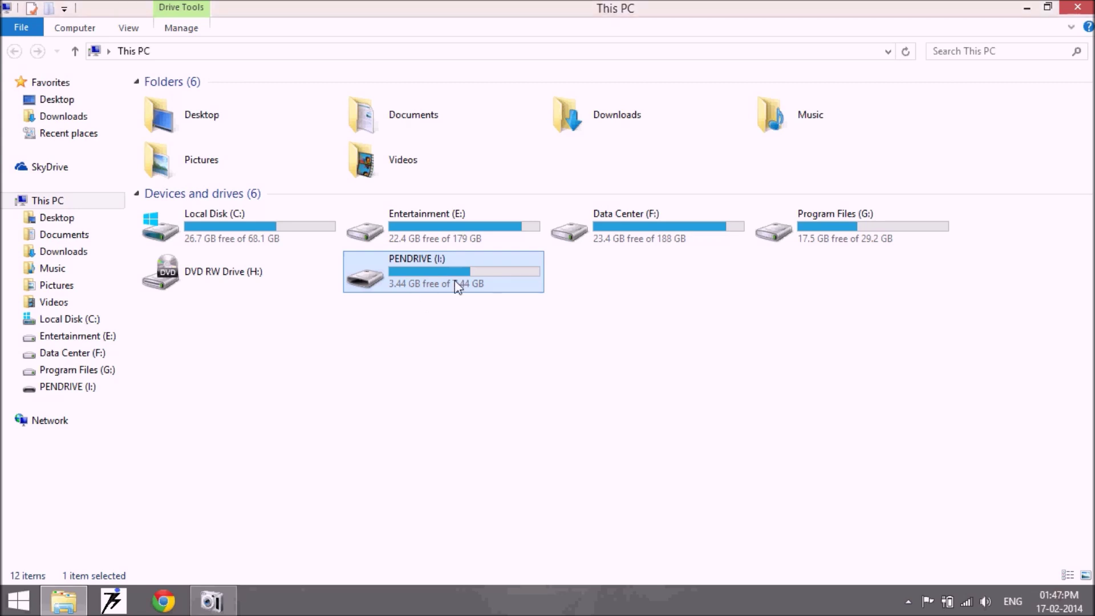
mouse_move(458, 286)
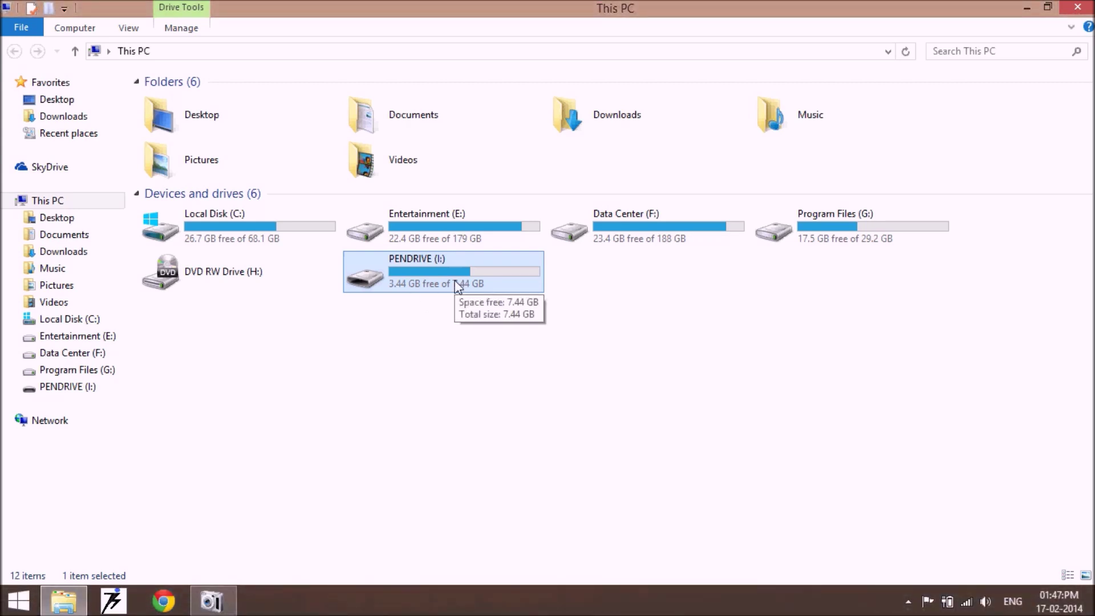
- Open PENDRIVE (I:) properties to review its used and free space
right_click(460, 286)
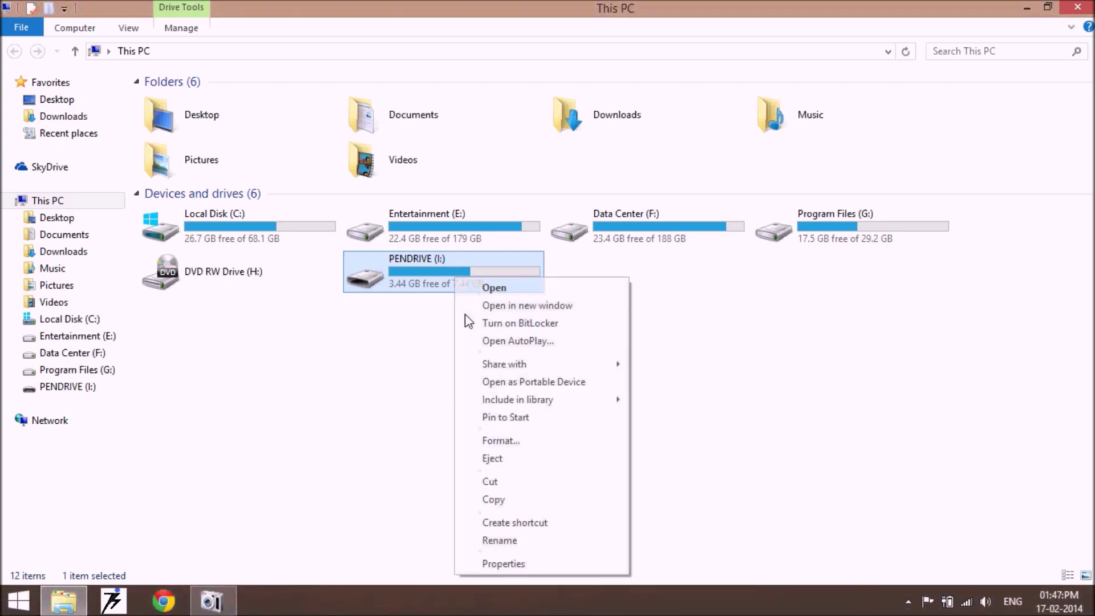
left_click(499, 559)
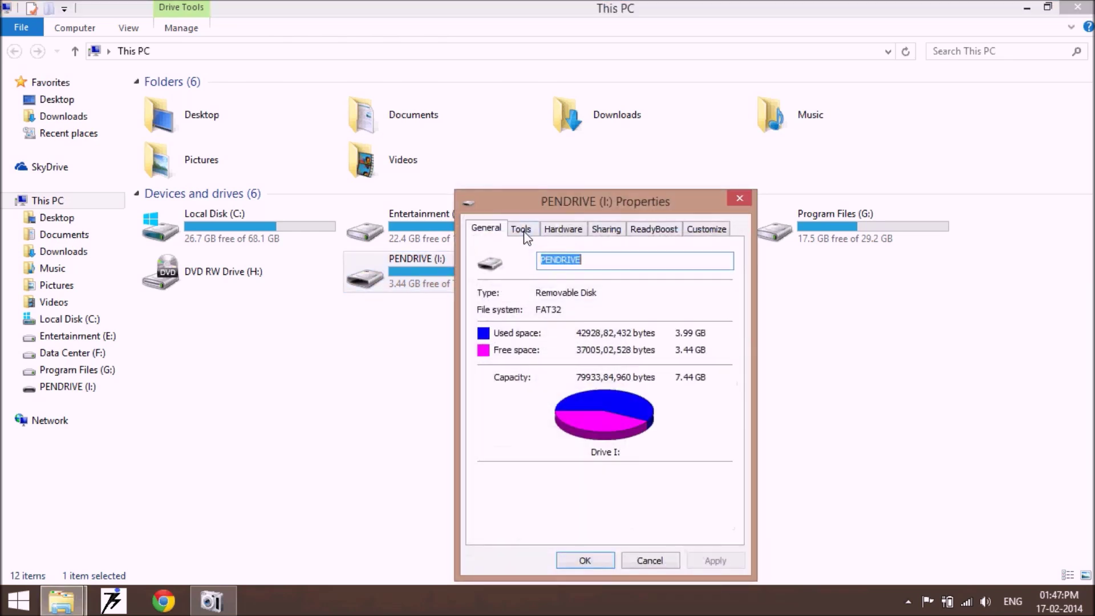
left_click_drag(557, 196, 759, 90)
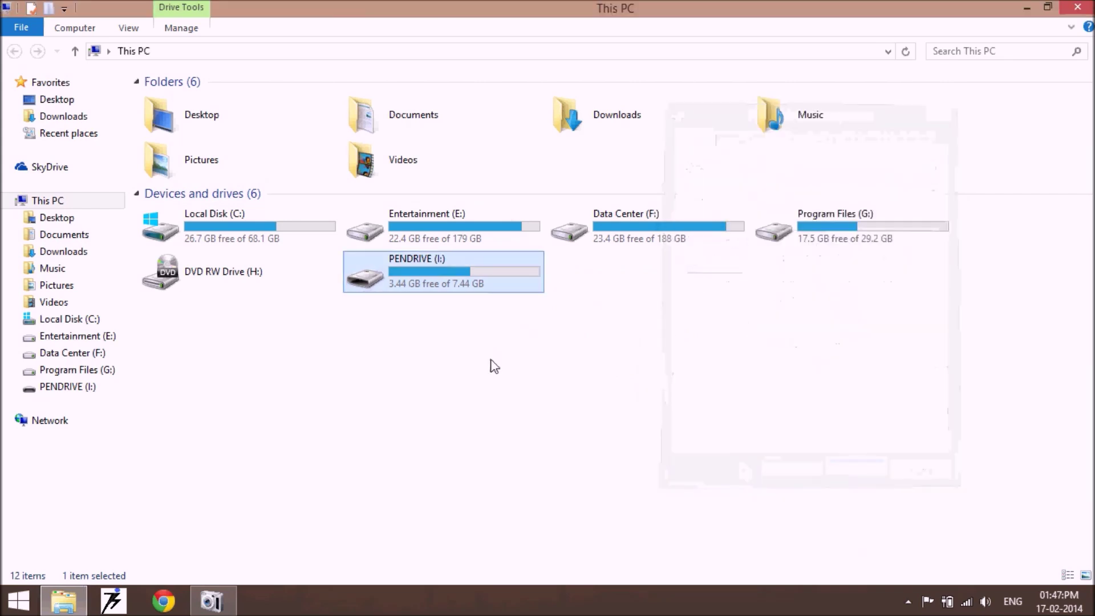
- View the drive's Format options without formatting, then reopen its properties
right_click(444, 268)
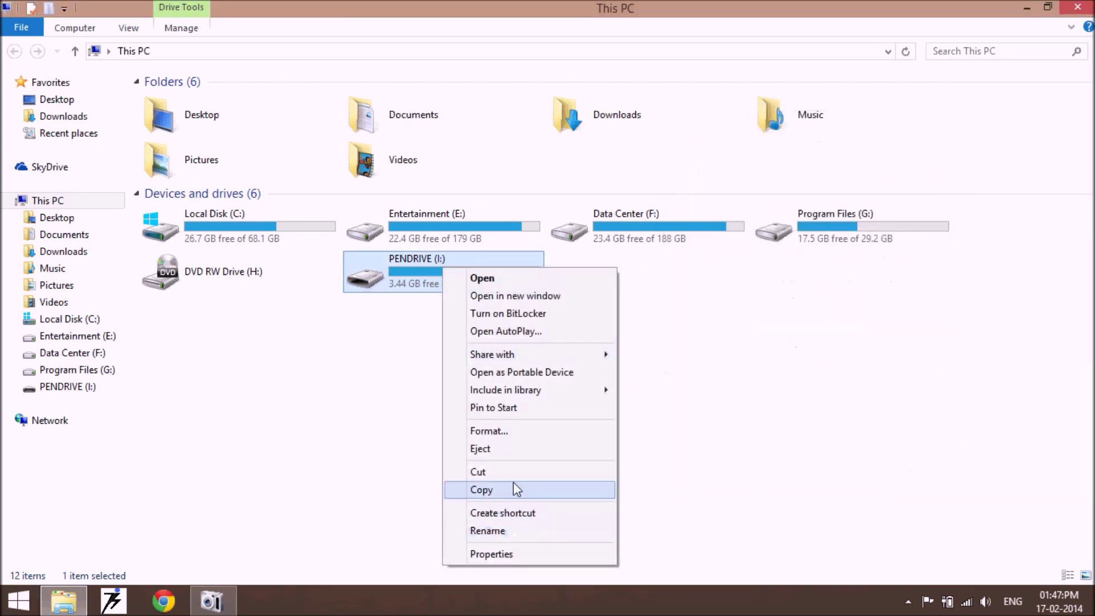
left_click(513, 433)
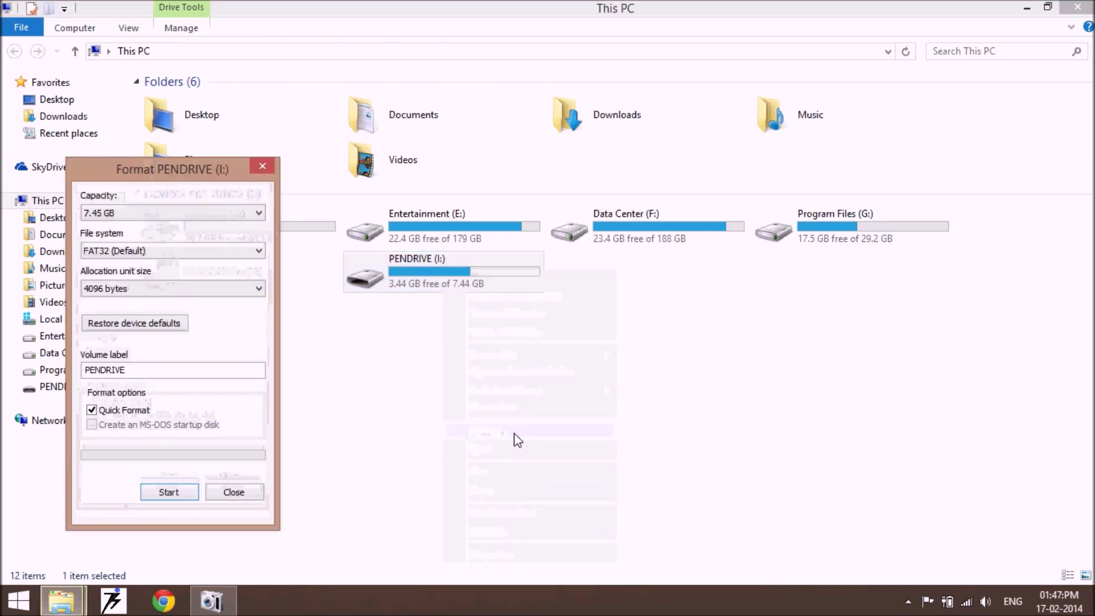
left_click(235, 492)
right_click(456, 276)
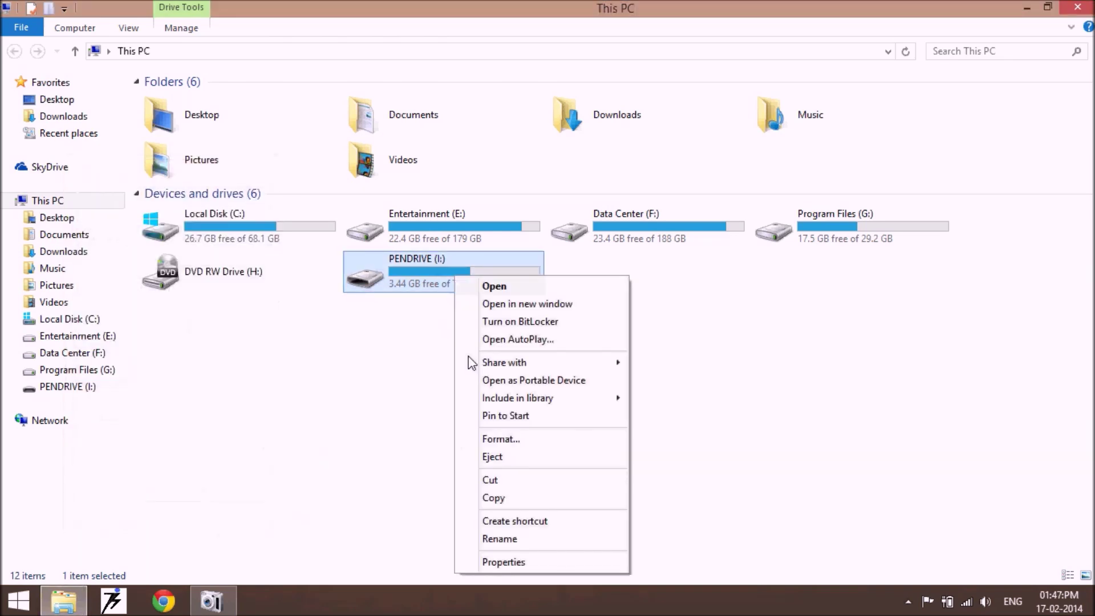
left_click(503, 562)
- Set ReadyBoost to 'Do not use this device' for PENDRIVE (I:), apply and close
left_click(653, 228)
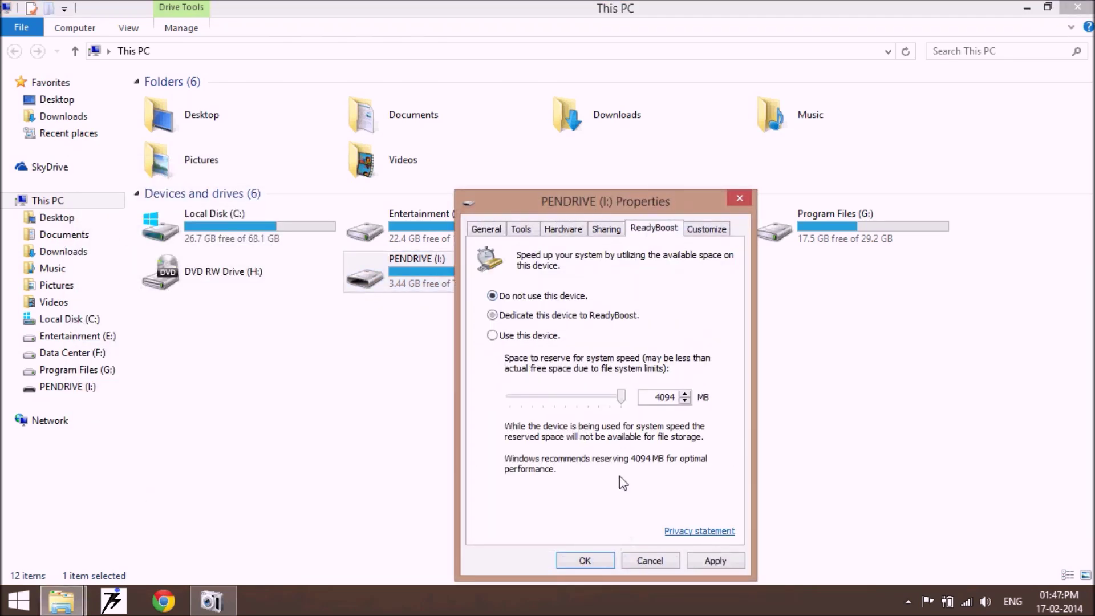
left_click(720, 564)
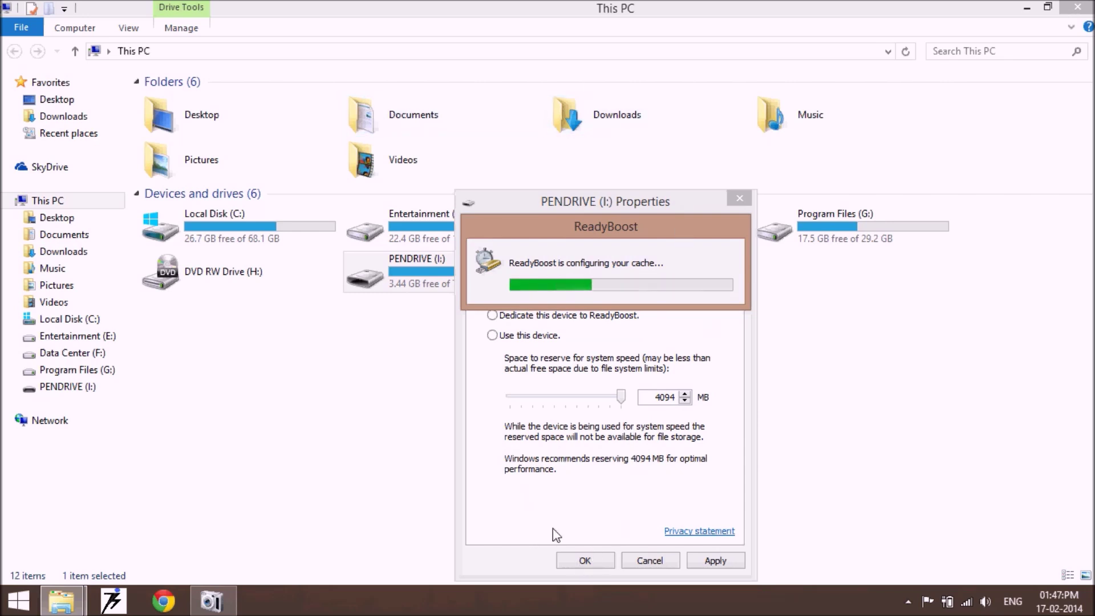
left_click(588, 562)
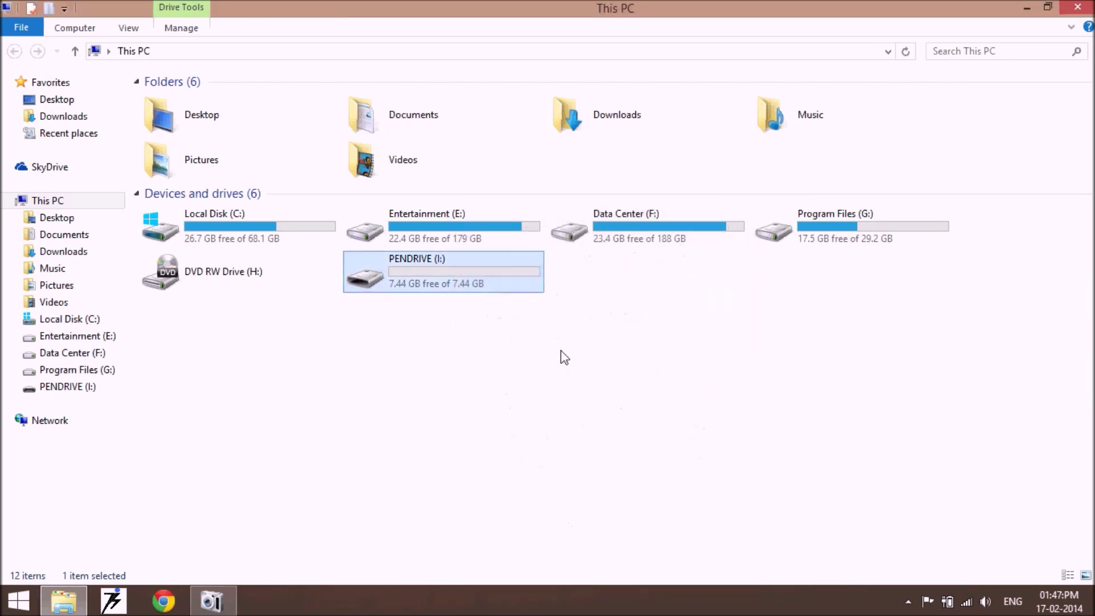
- Open the Format options for PENDRIVE (I:) and choose NTFS as the file system
right_click(489, 285)
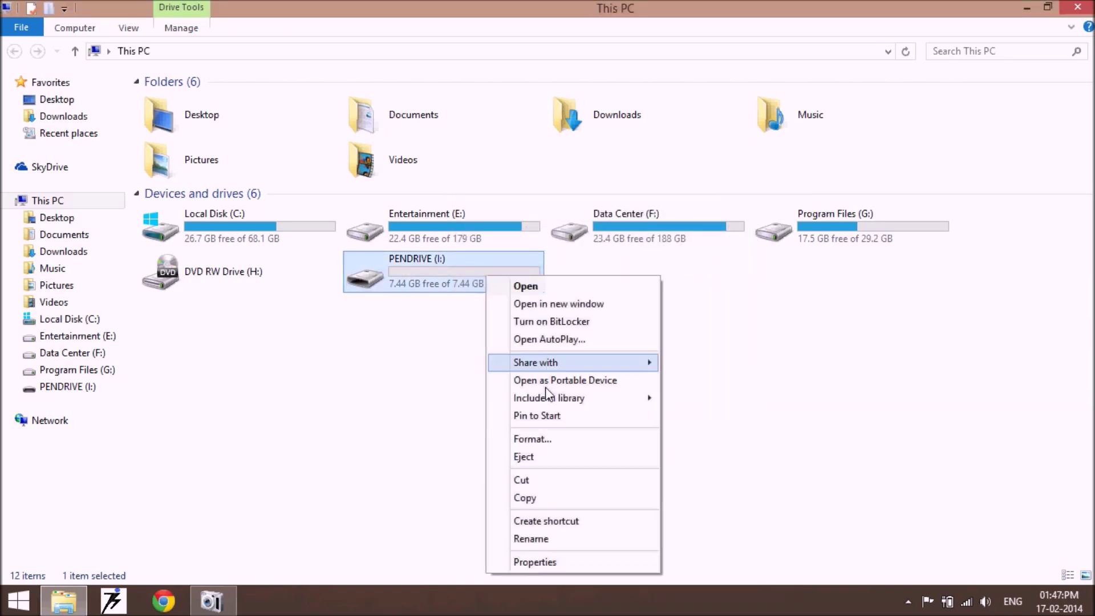
left_click(561, 440)
left_click(140, 254)
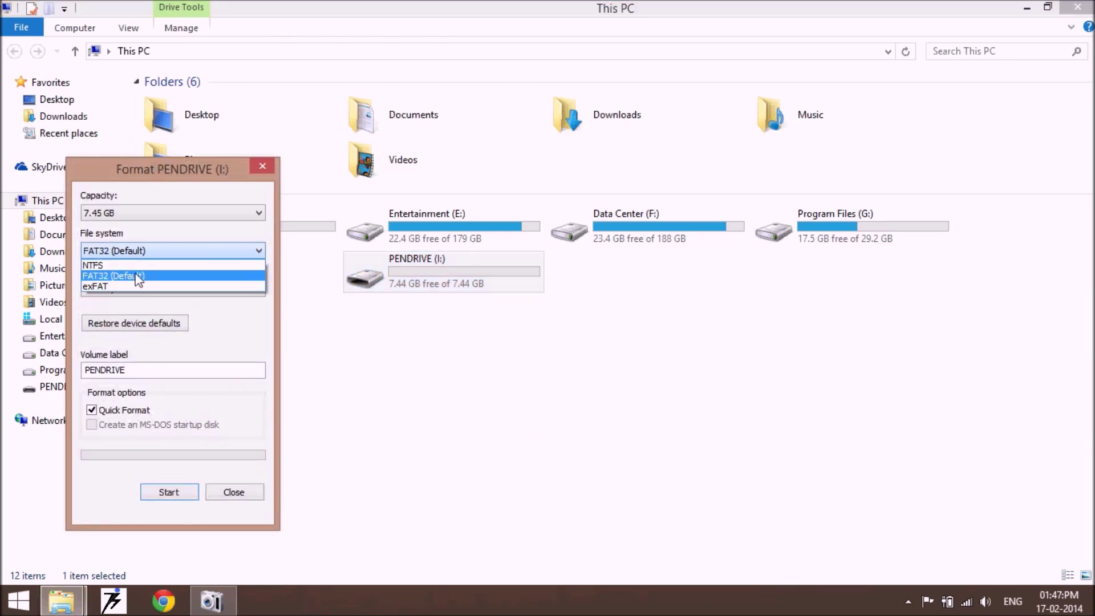
left_click(137, 266)
- Run the format, confirming the erase and in-use warnings, then reopen the drive's properties
left_click(171, 495)
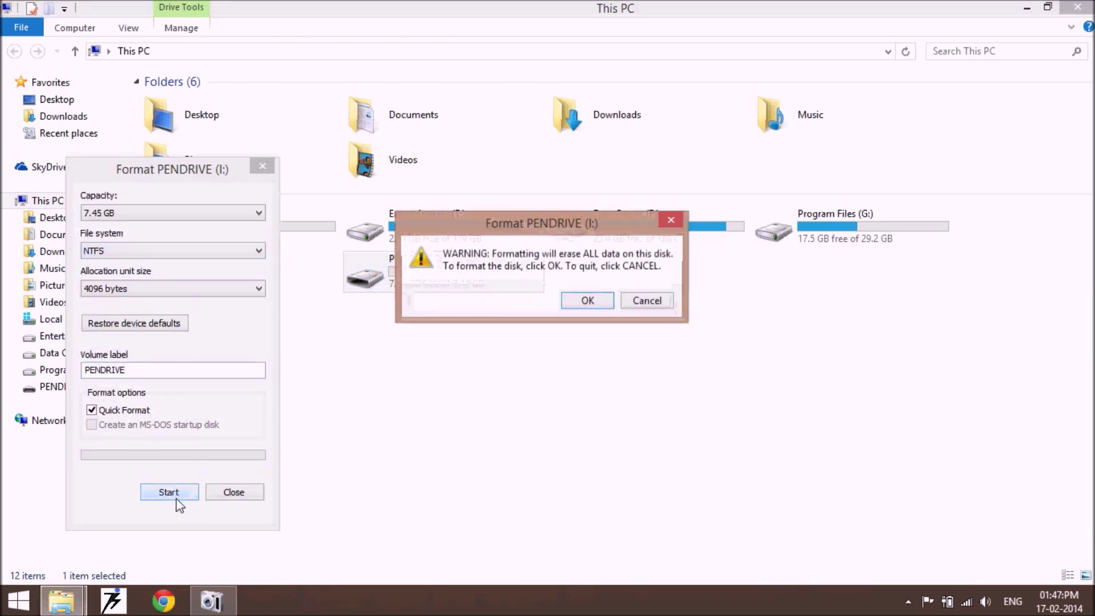
left_click(586, 301)
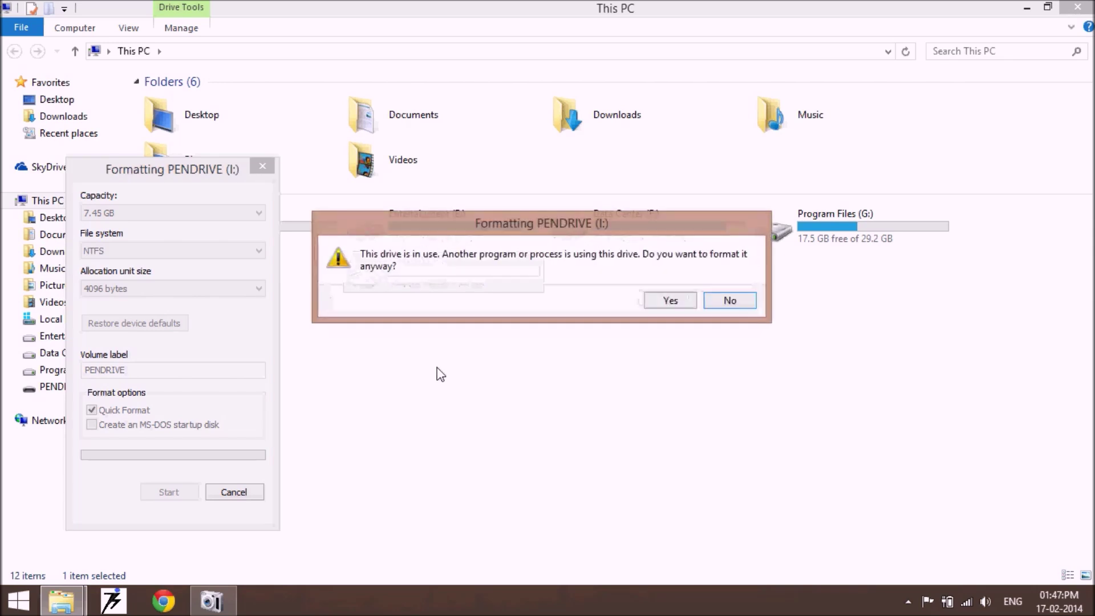
left_click(667, 303)
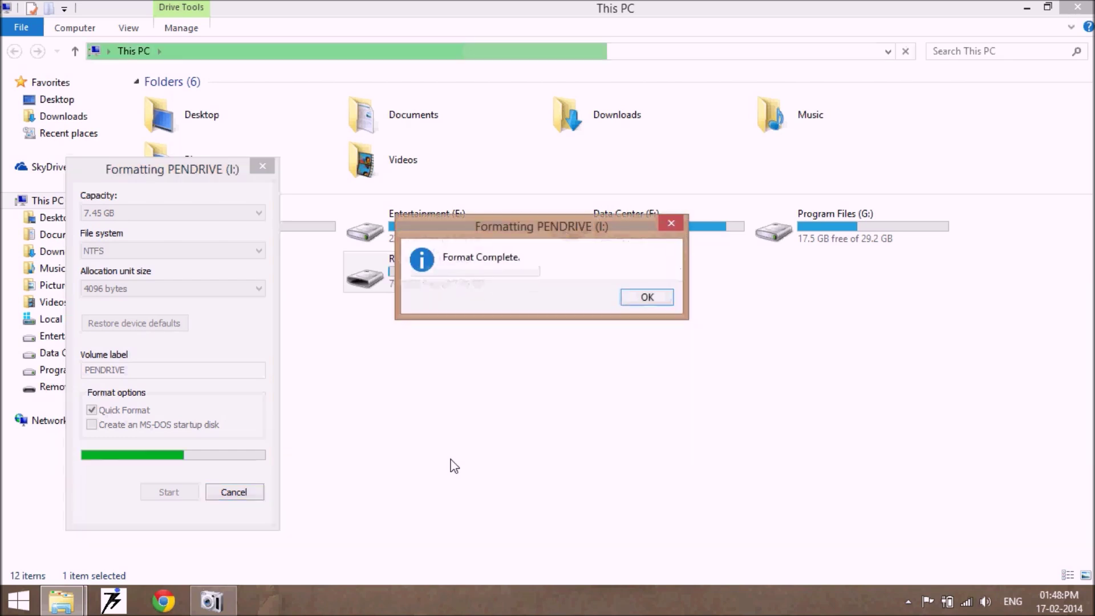
left_click(647, 294)
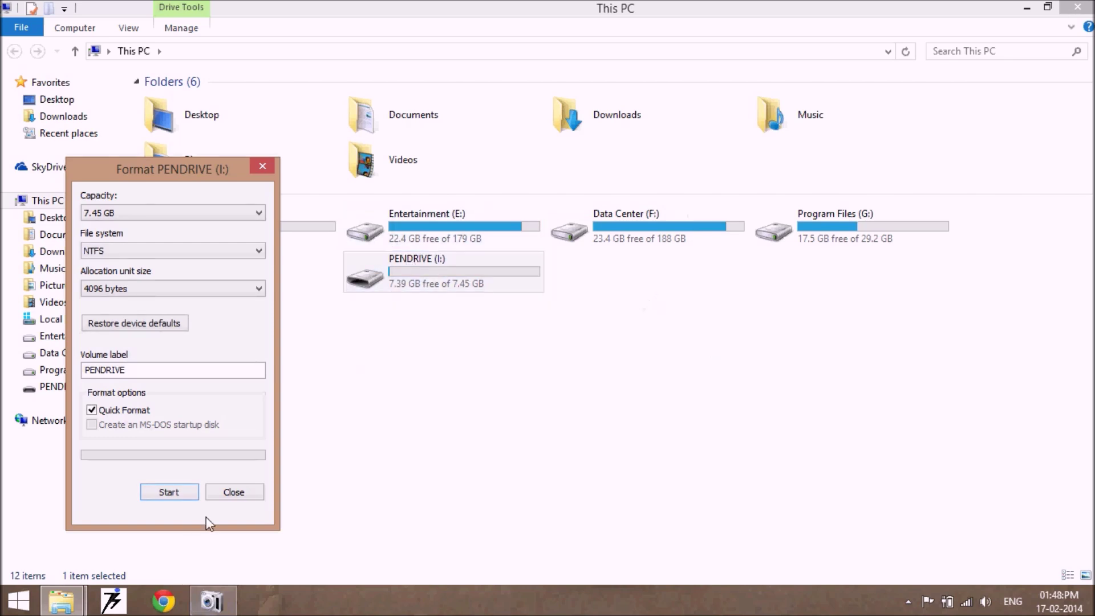
left_click(228, 496)
right_click(426, 269)
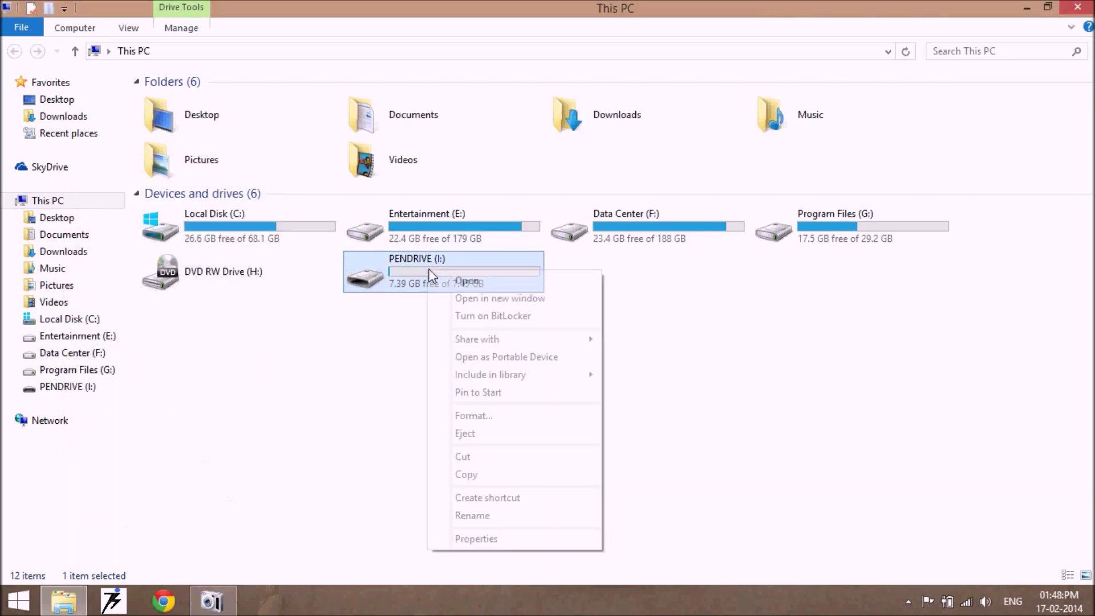
left_click(511, 537)
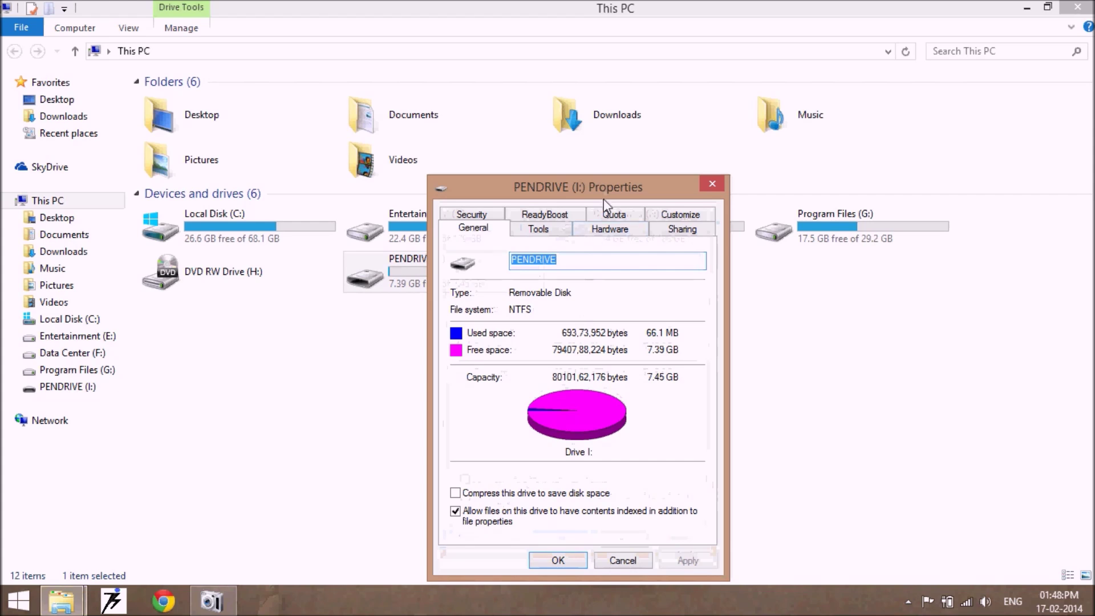
- Choose 'Use this device' for ReadyBoost, set the reserve to 7567 MB, apply and close
left_click(687, 114)
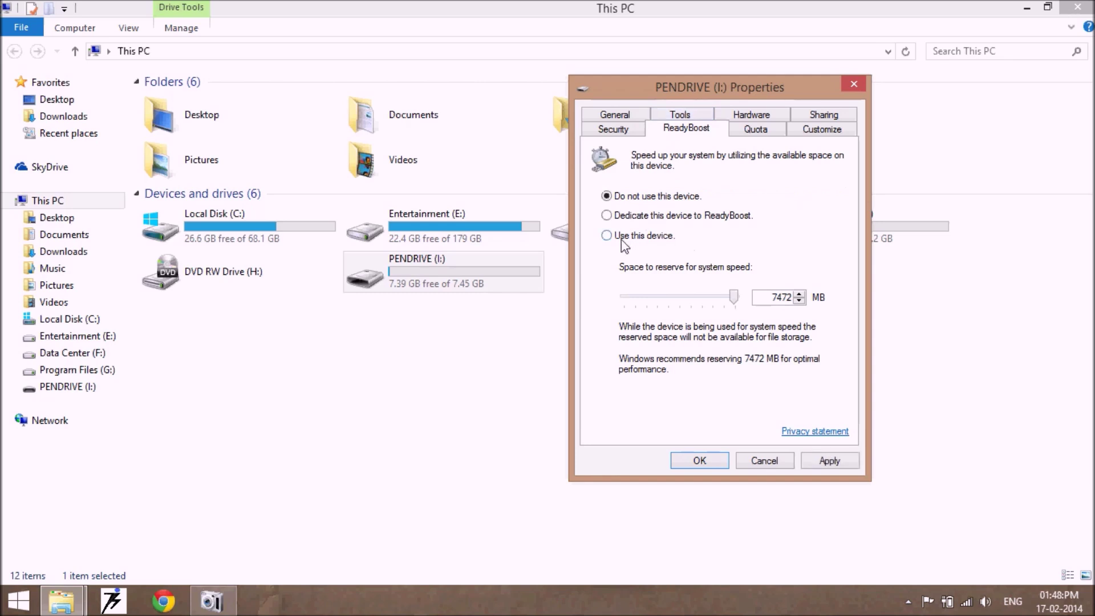
left_click(608, 236)
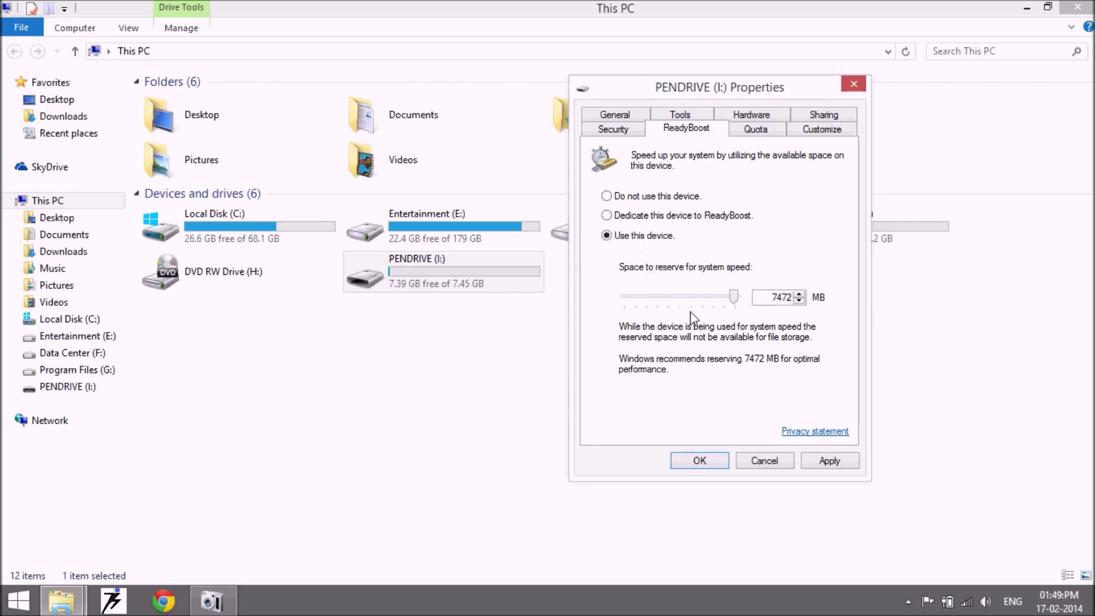
left_click_drag(734, 299, 696, 313)
left_click_drag(695, 311, 753, 311)
left_click(854, 463)
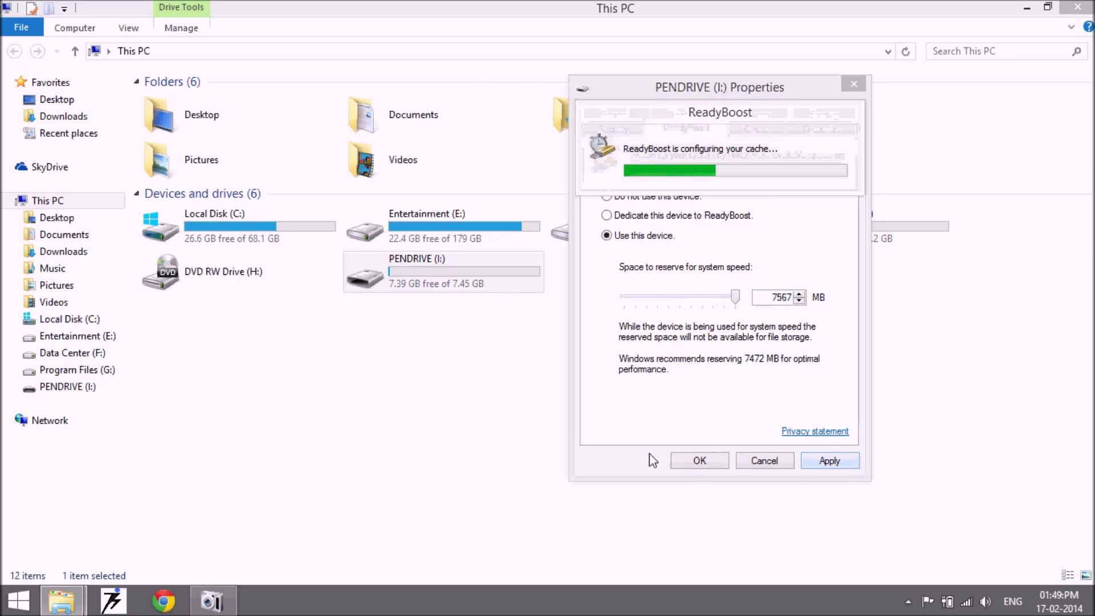
left_click(697, 461)
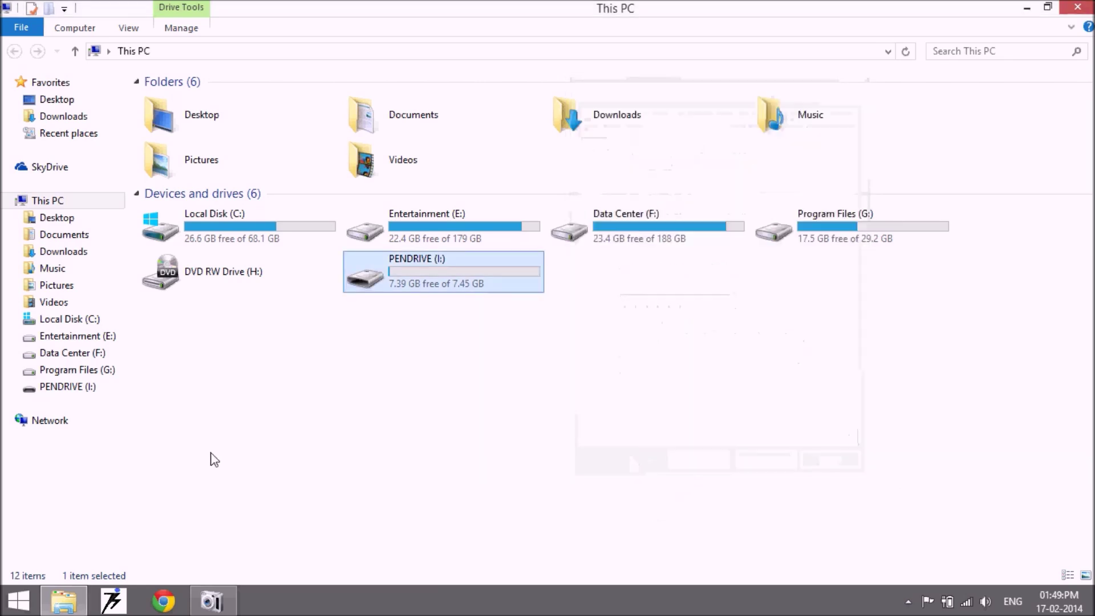
- Open PENDRIVE (I:) to check the 7.38 GB ReadyBoost file, then return to This PC
double_click(459, 272)
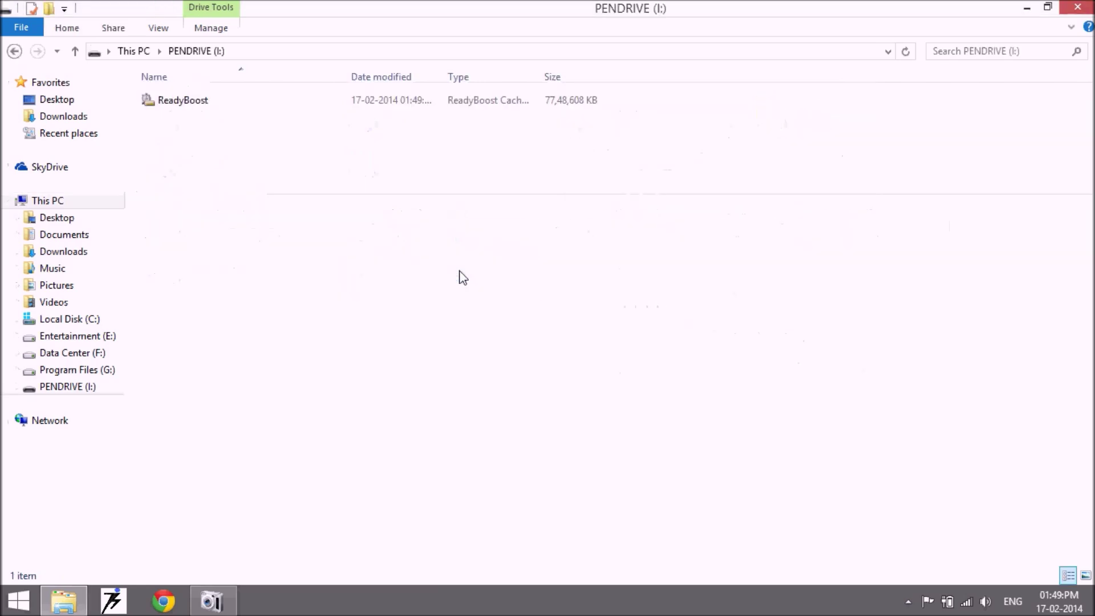
left_click(181, 102)
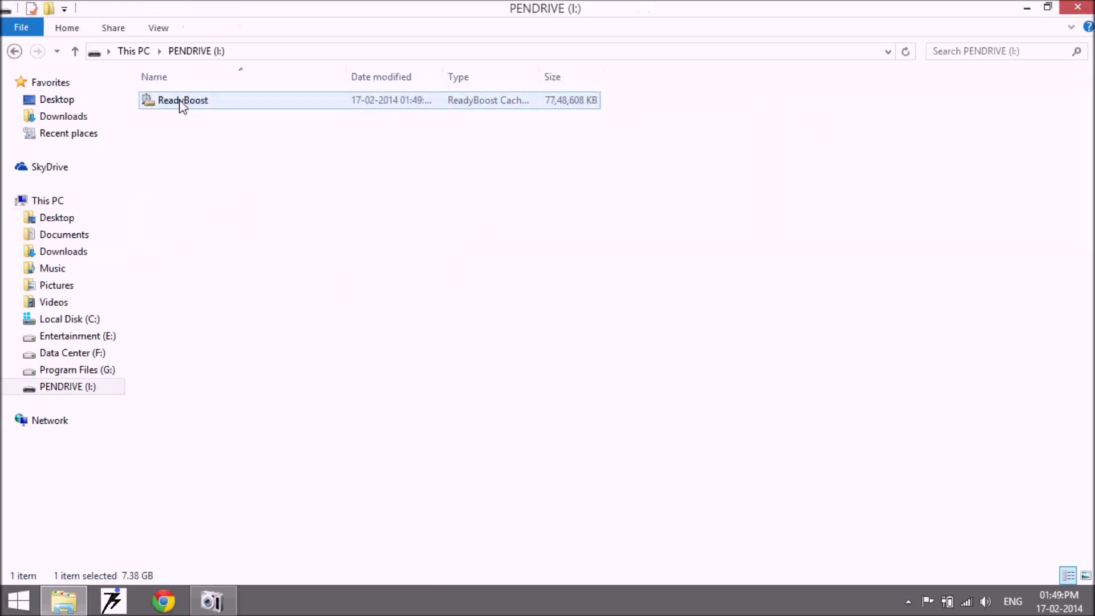
left_click(14, 52)
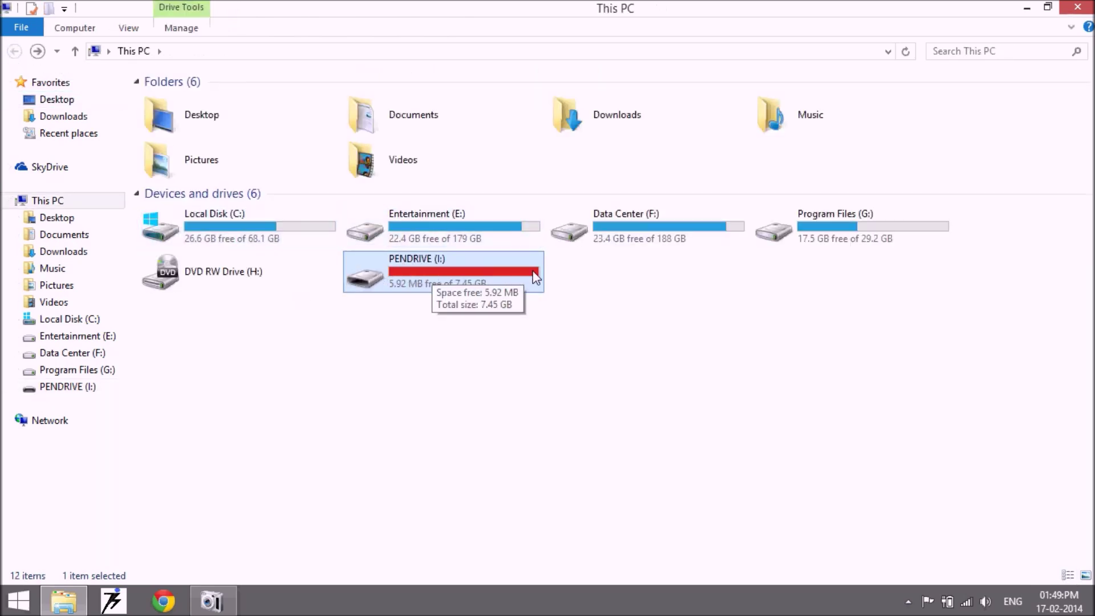
double_click(472, 279)
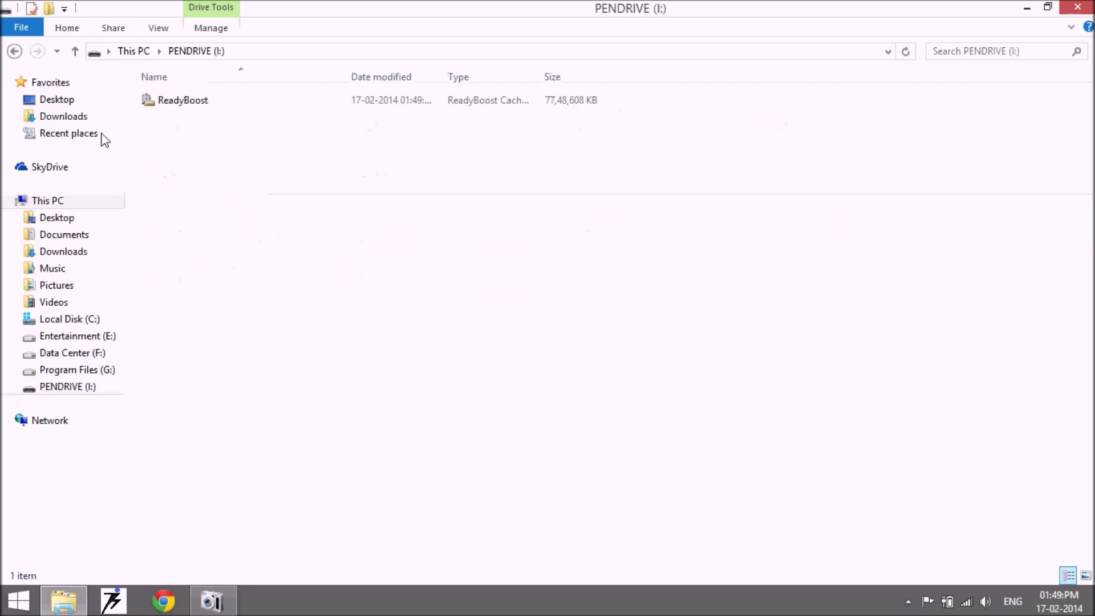
left_click(14, 52)
right_click(496, 258)
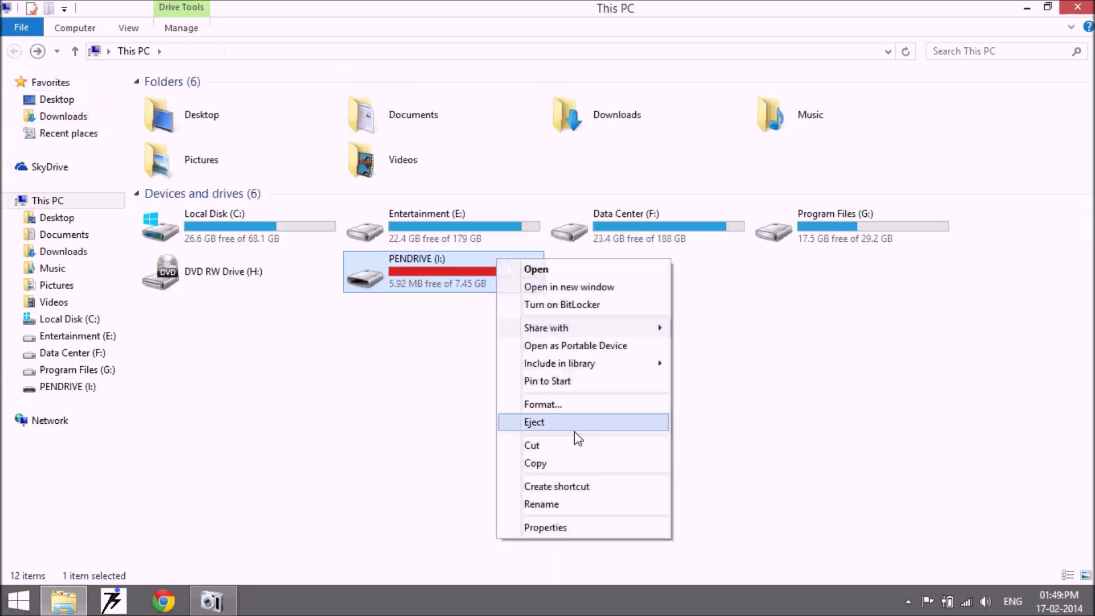
- Reduce PENDRIVE (I:)'s ReadyBoost reserve to 3952 MB and apply it
left_click(583, 524)
left_click(626, 216)
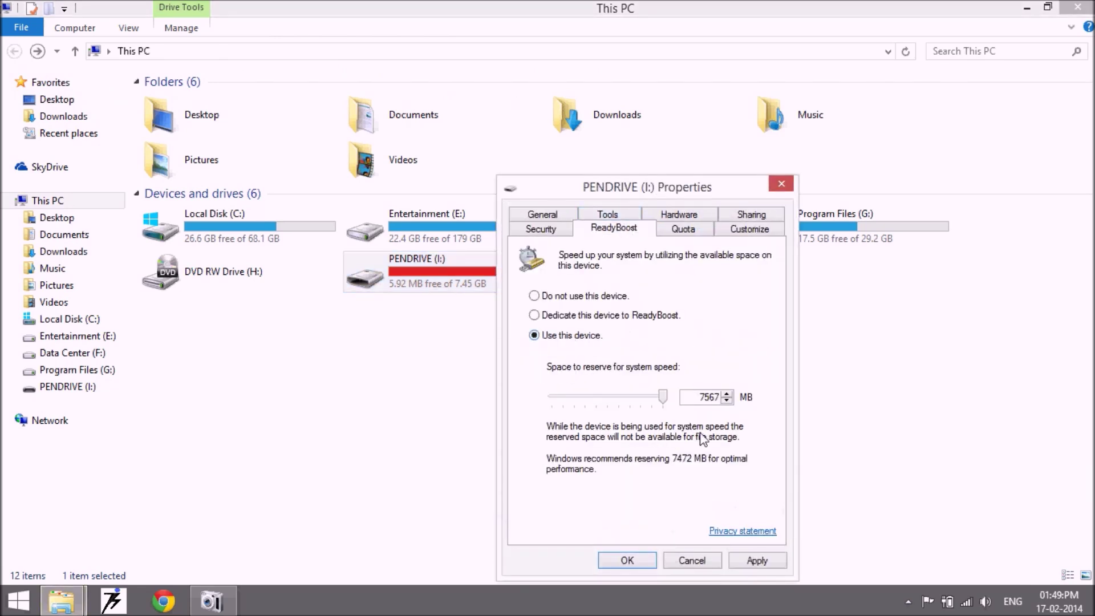
left_click_drag(664, 397, 609, 396)
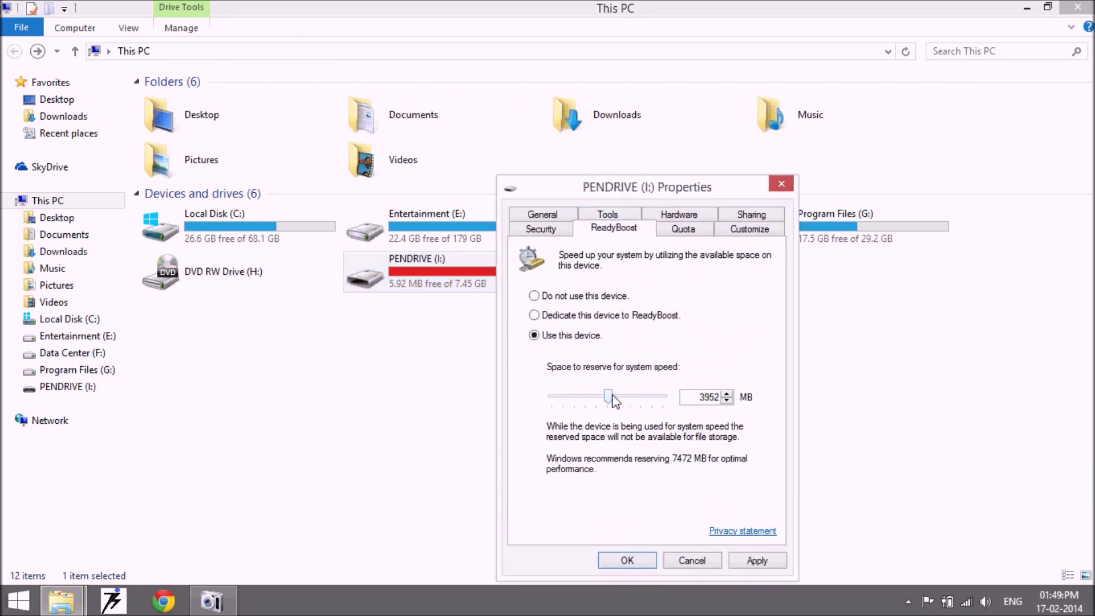
left_click(765, 559)
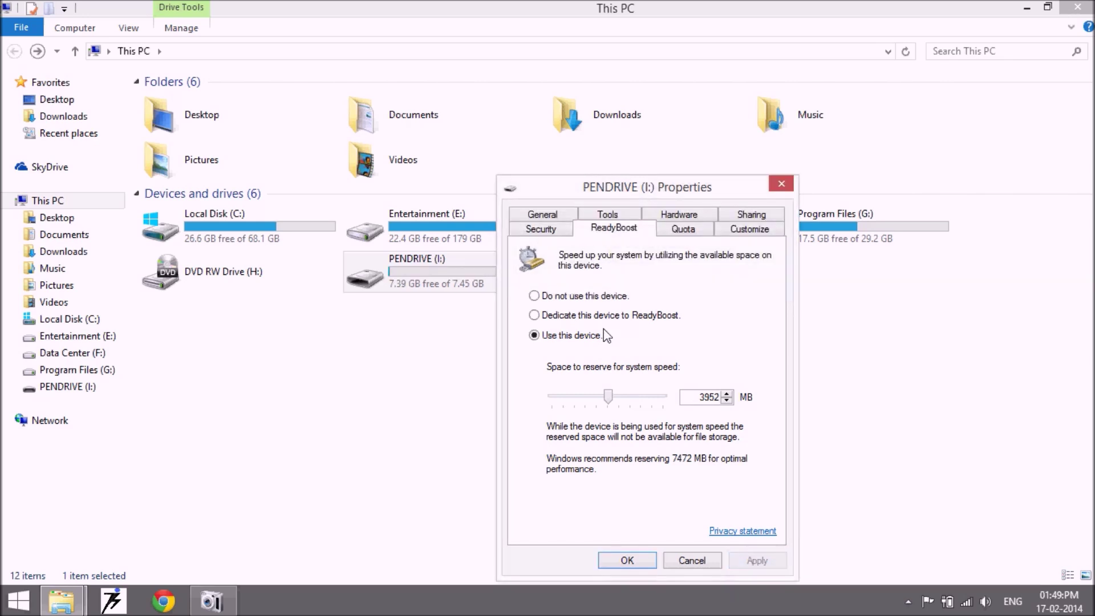
left_click(627, 560)
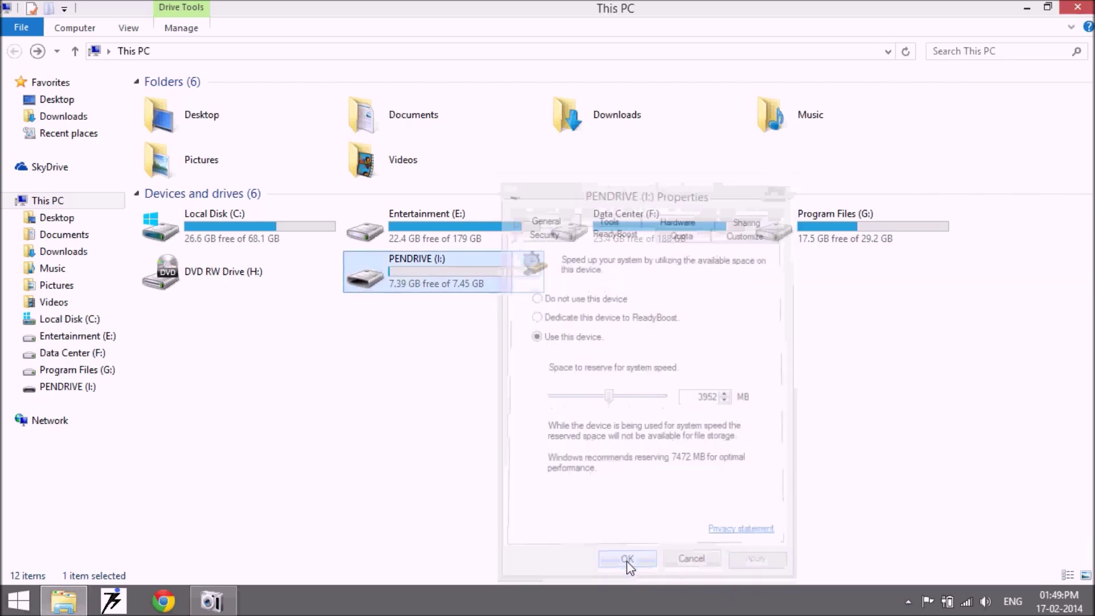
- Check the ReadyBoost file's new size in its properties, then return to This PC
double_click(450, 278)
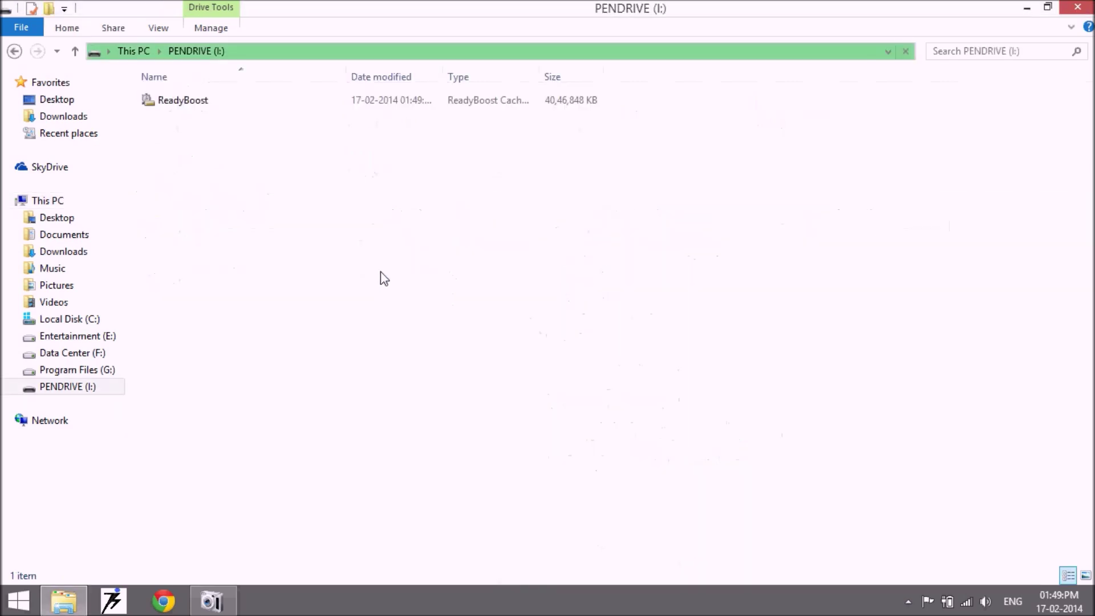
left_click(159, 106)
right_click(161, 107)
left_click(227, 293)
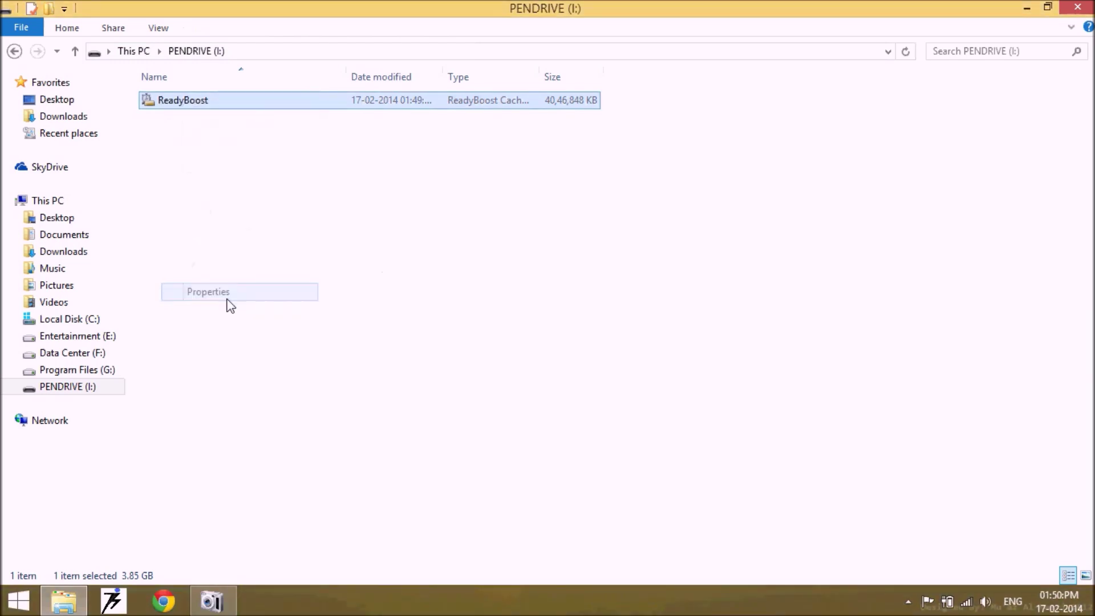
left_click(354, 494)
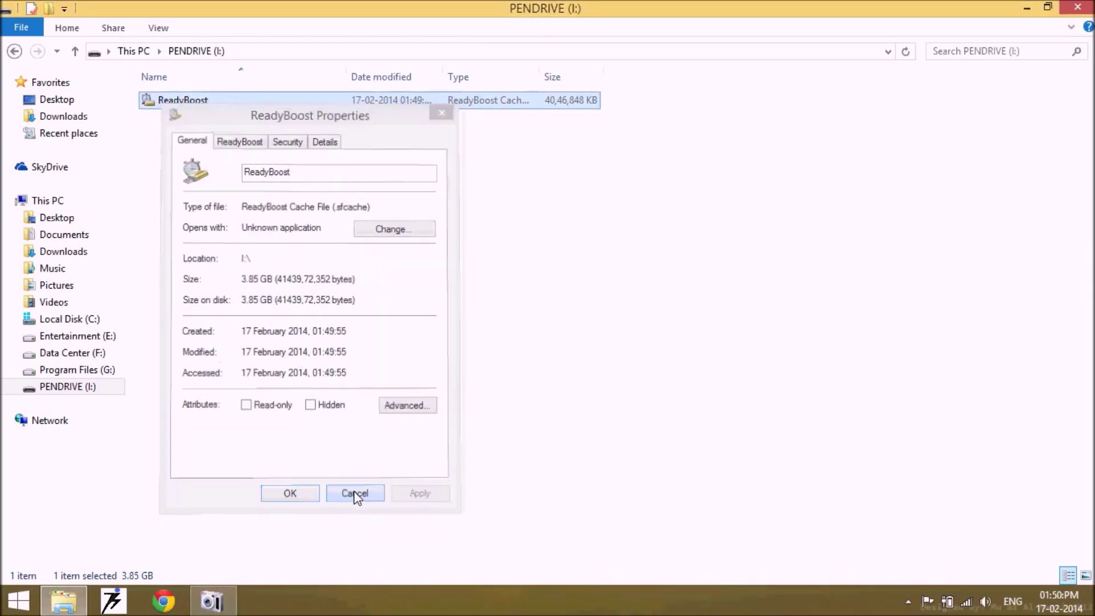
left_click(15, 51)
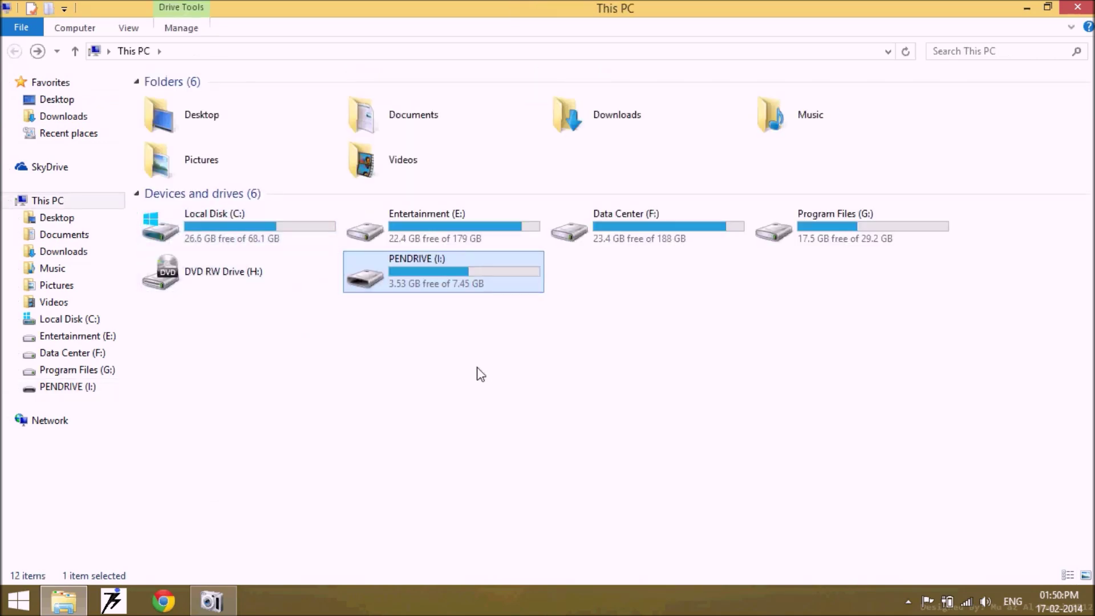
right_click(474, 273)
- Set PENDRIVE's ReadyBoost option to 'Do not use this device' and apply the change
left_click(545, 546)
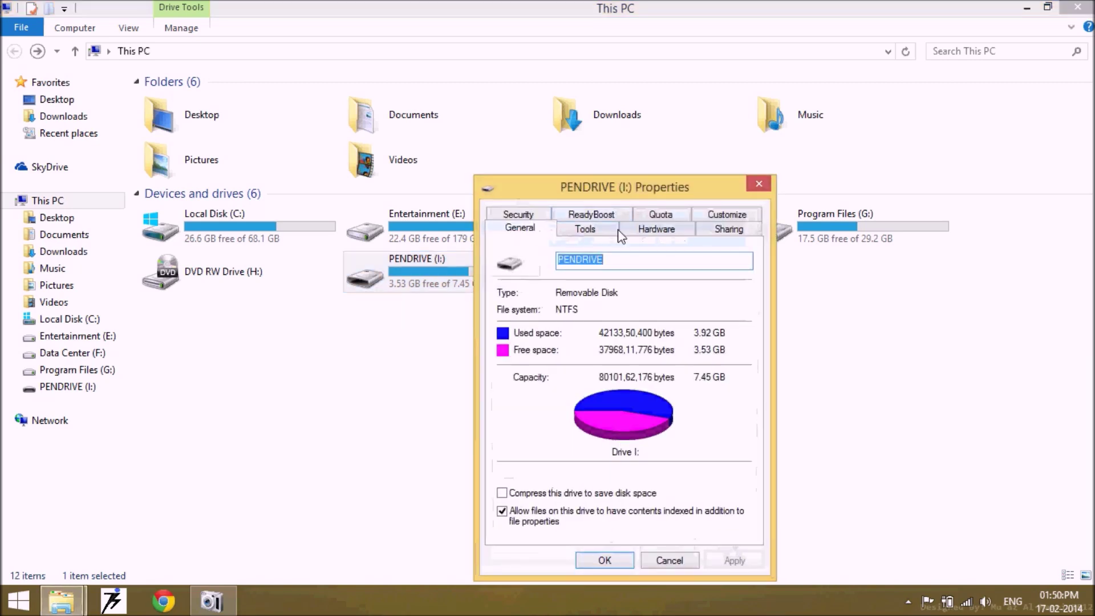
left_click_drag(600, 181, 705, 92)
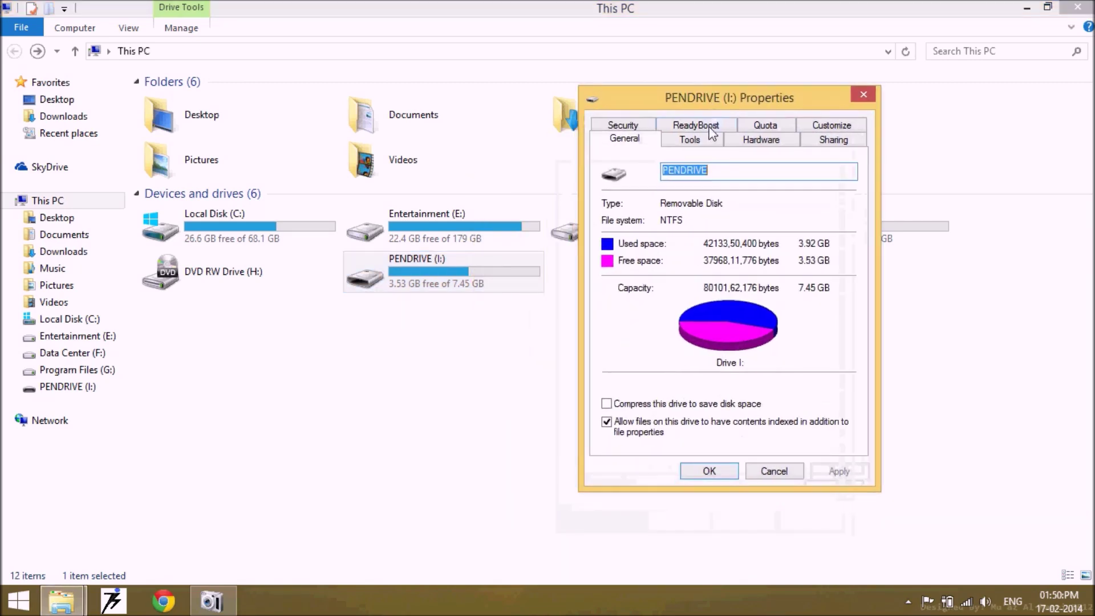
left_click(709, 127)
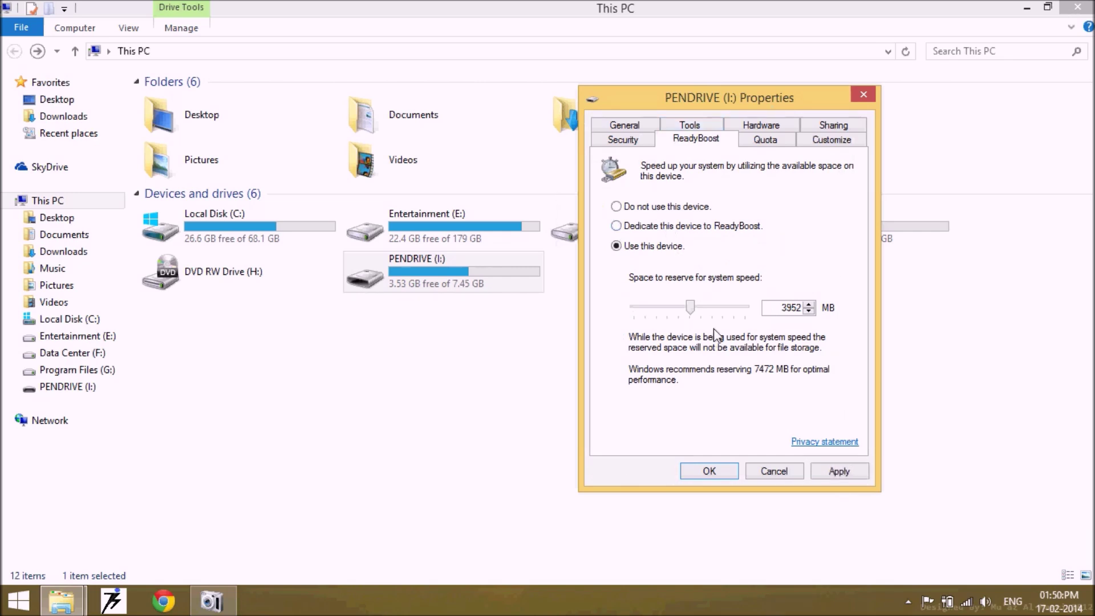
left_click(674, 207)
left_click(853, 474)
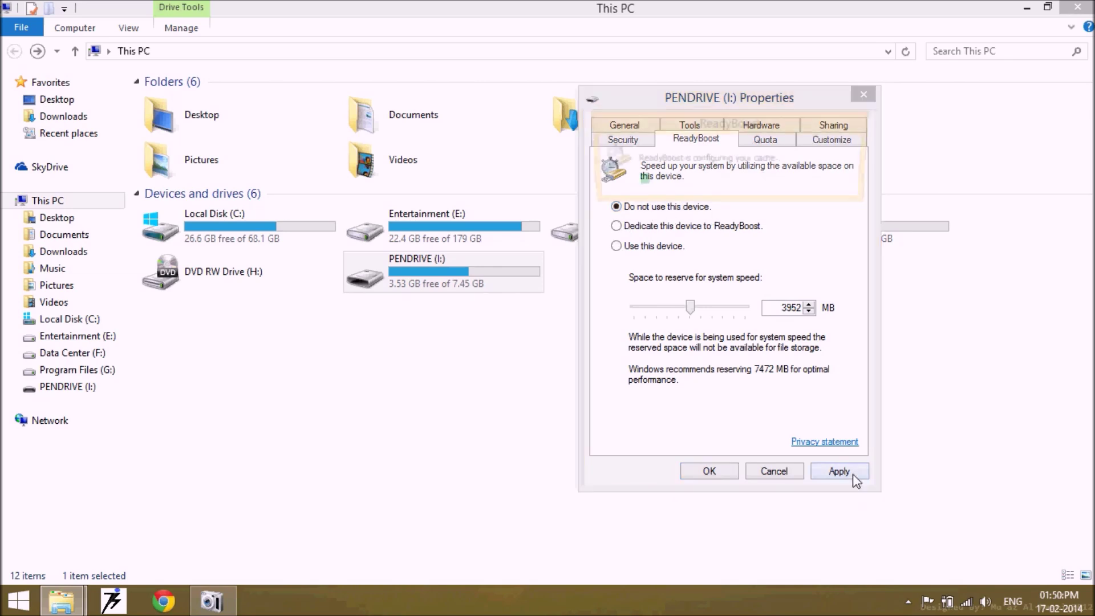
left_click(700, 466)
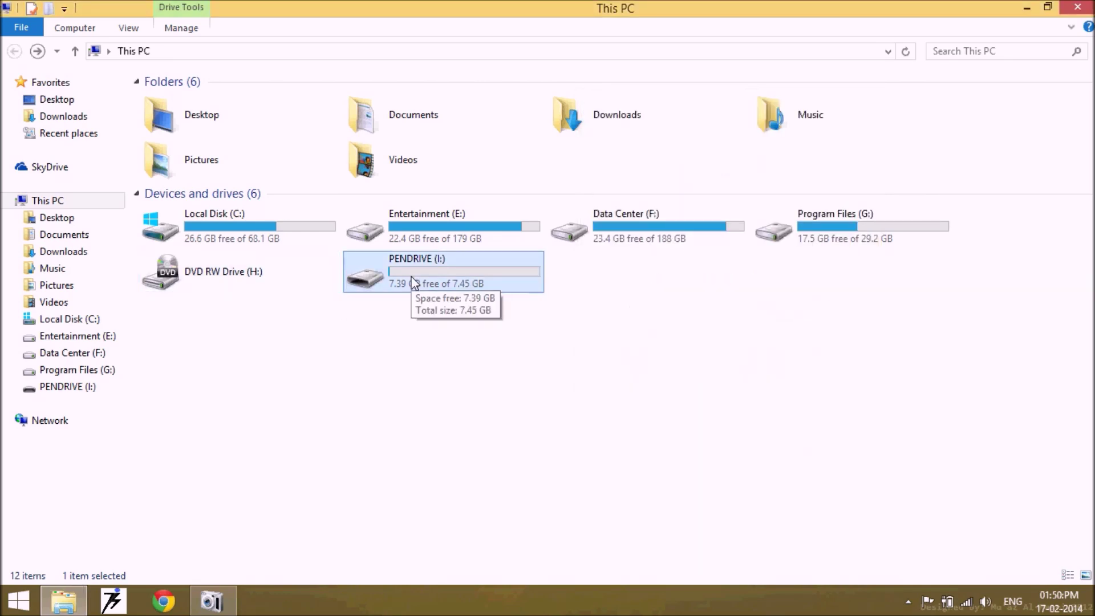
- Confirm the pen drive is now empty, then return to This PC with nothing selected
double_click(436, 276)
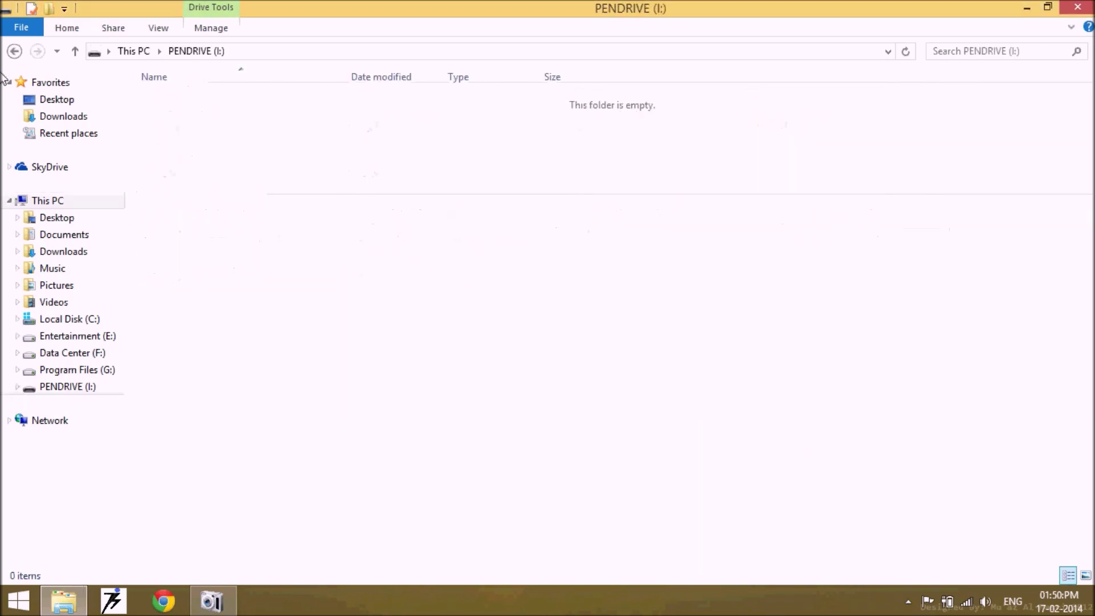
left_click(14, 51)
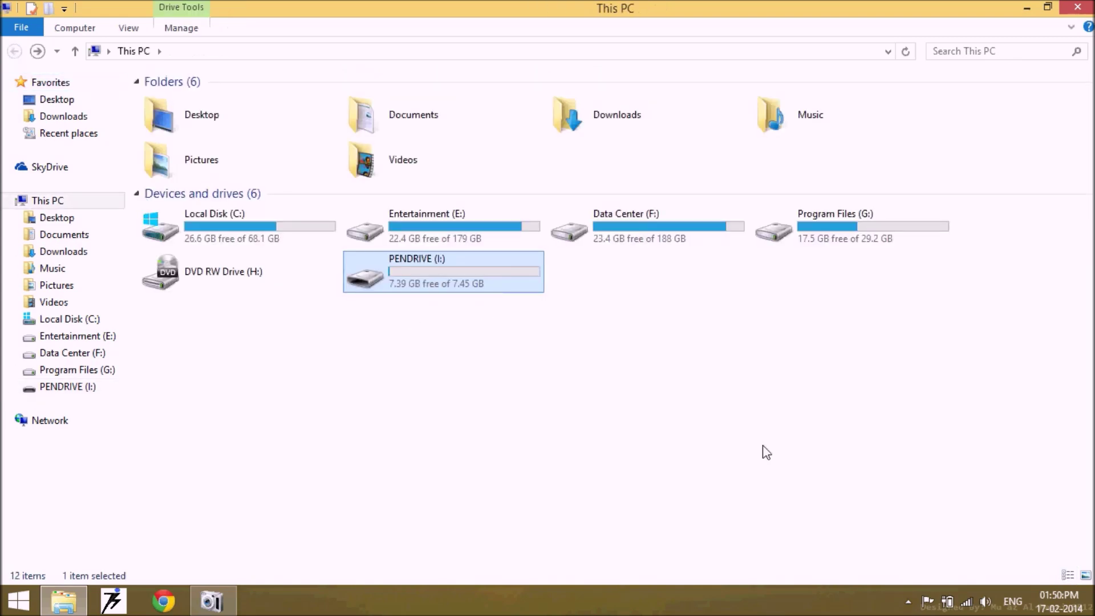
left_click(762, 428)
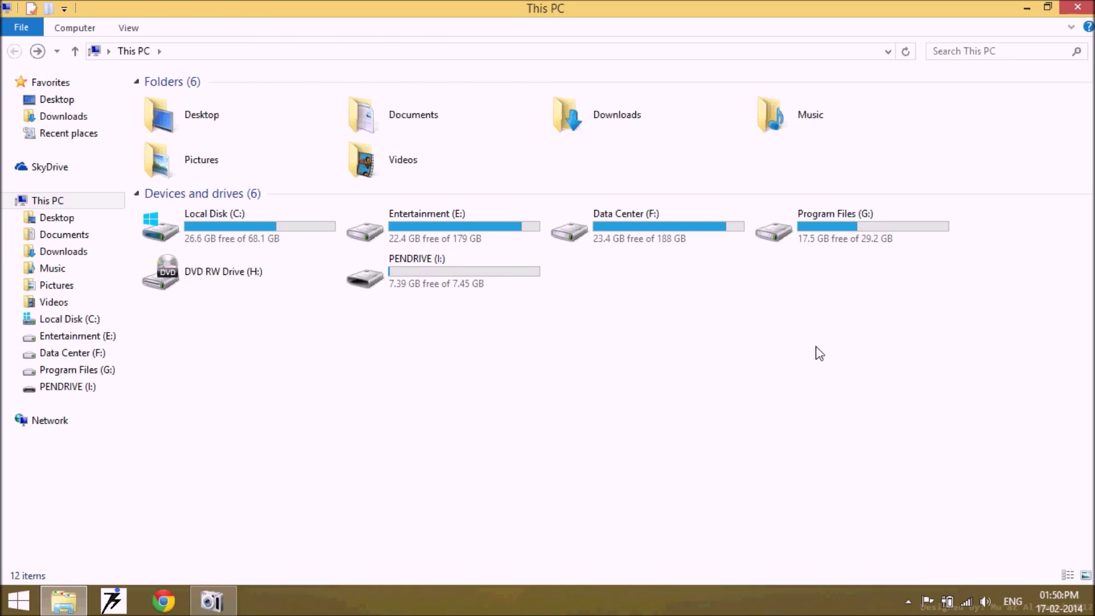
- Clear the This PC window from view with Win+D to reveal the desktop
key("super+d")
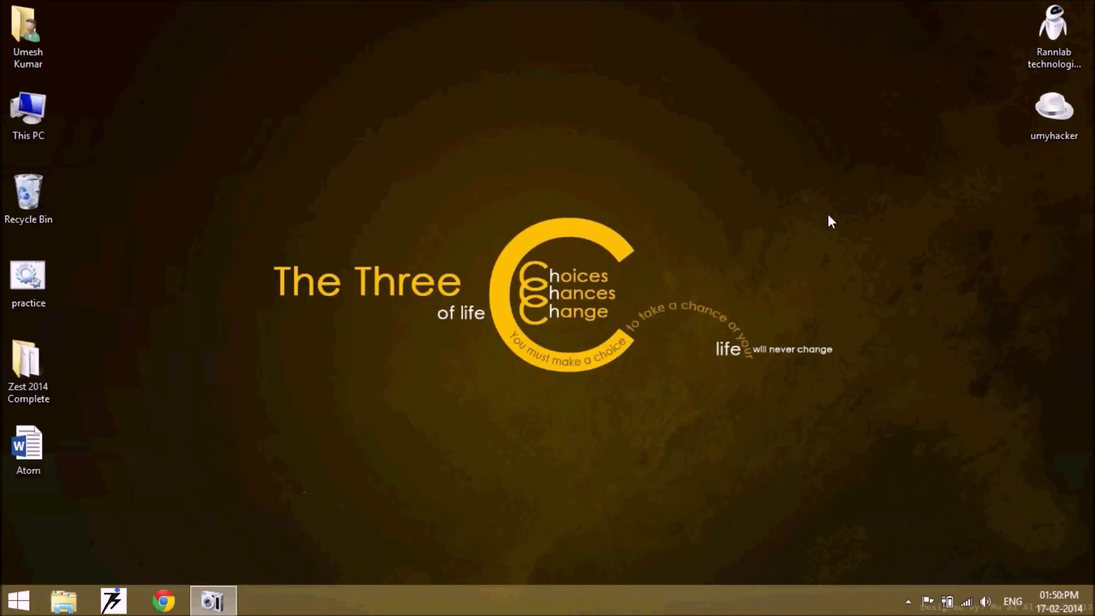